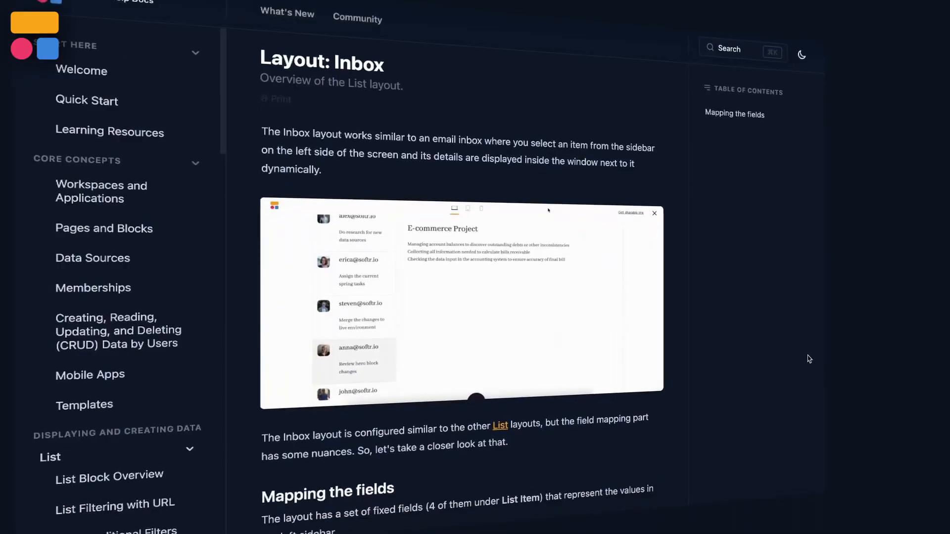
scroll(808, 359, "down", 2)
scroll(808, 358, "down", 2)
scroll(808, 359, "down", 1)
scroll(822, 363, "down", 2)
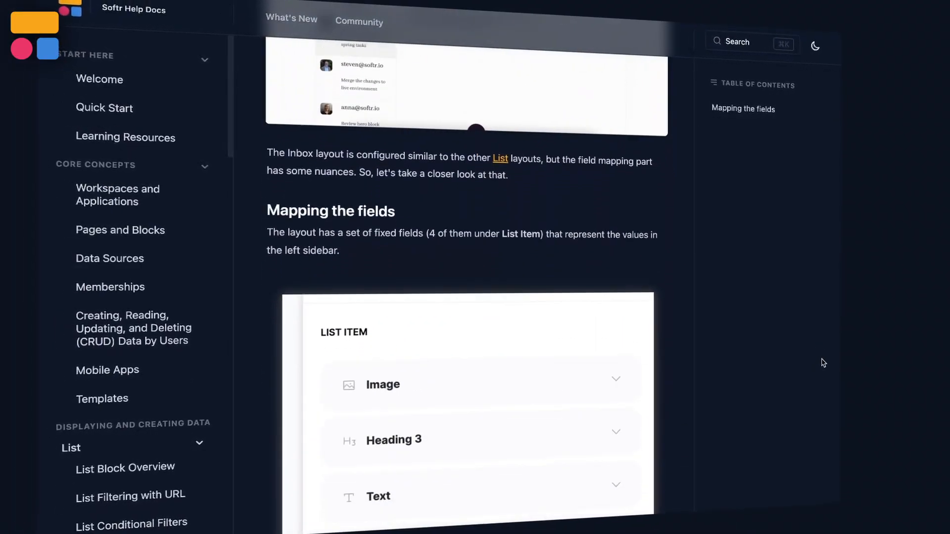
scroll(823, 362, "down", 2)
scroll(827, 363, "down", 2)
scroll(838, 367, "down", 1)
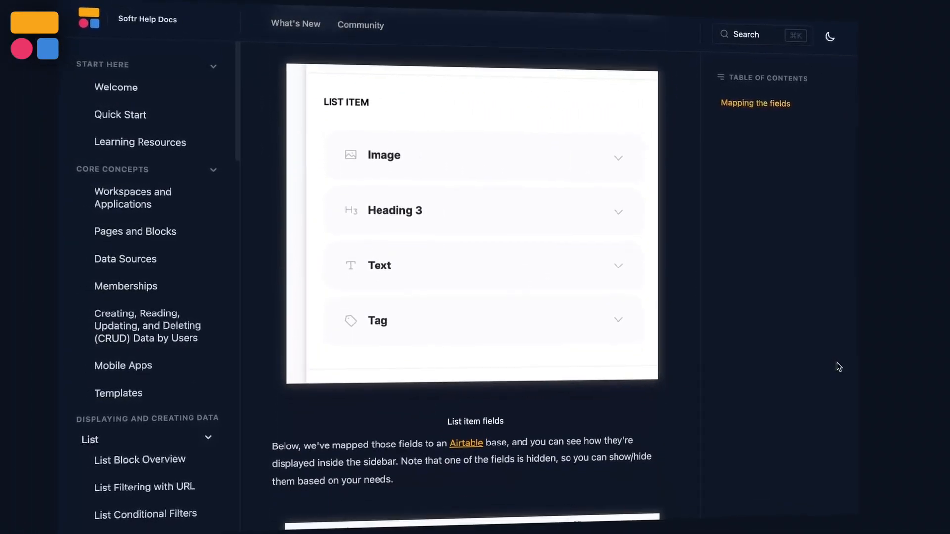
scroll(841, 365, "down", 2)
scroll(845, 364, "down", 2)
scroll(849, 366, "down", 2)
scroll(853, 367, "down", 1)
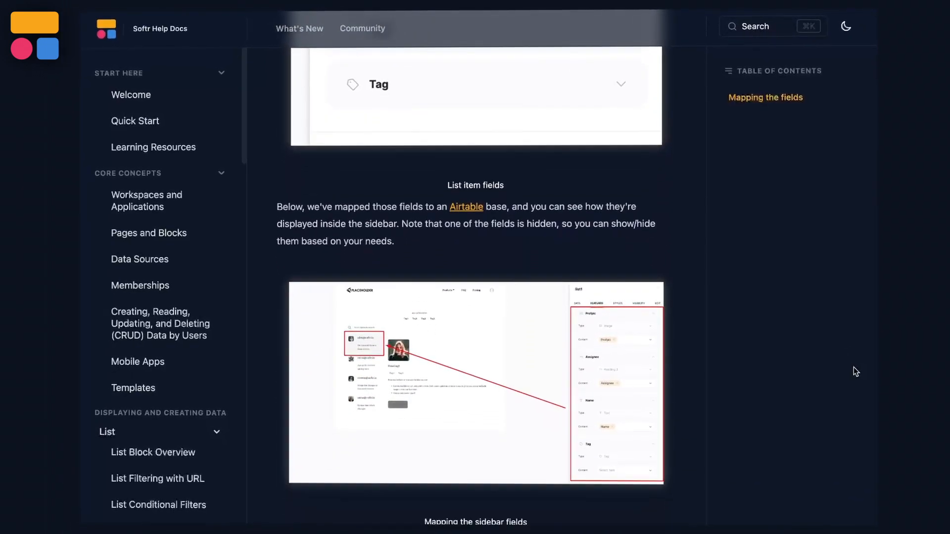
scroll(854, 367, "down", 2)
scroll(862, 370, "down", 2)
scroll(869, 371, "down", 1)
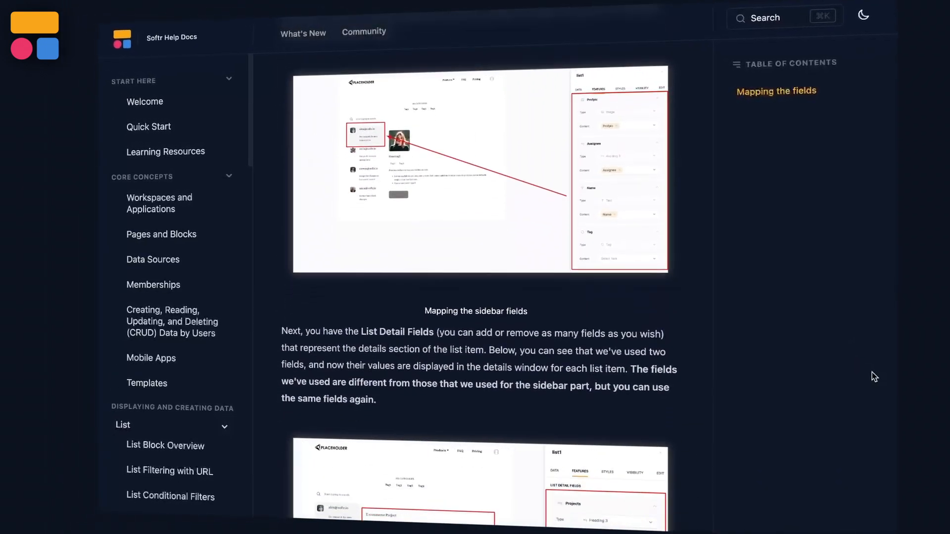
scroll(875, 377, "down", 1)
scroll(878, 377, "down", 2)
scroll(883, 380, "down", 1)
scroll(889, 381, "down", 1)
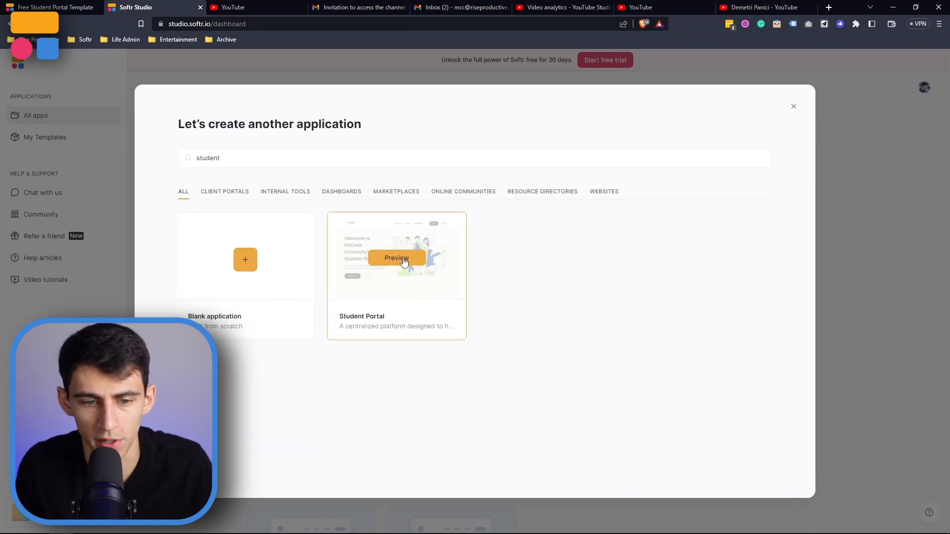
Step: Preview the Student Portal template and browse several people's detail panes
left_click(397, 259)
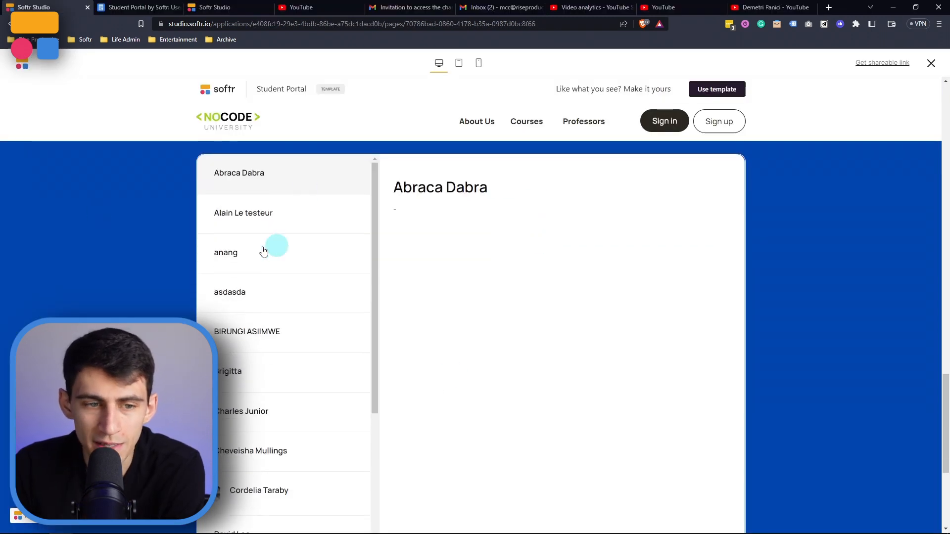
left_click(265, 217)
left_click(259, 181)
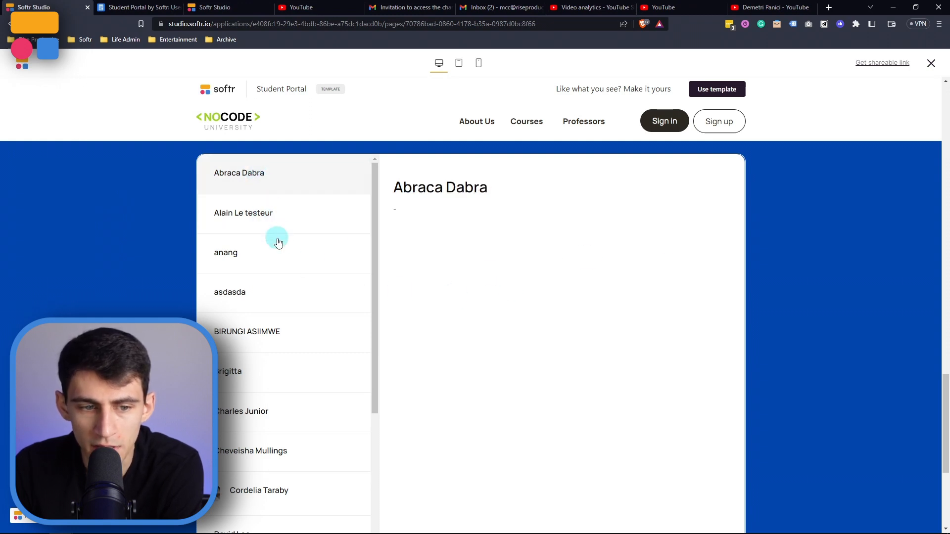
left_click(271, 254)
left_click(262, 298)
left_click(356, 332)
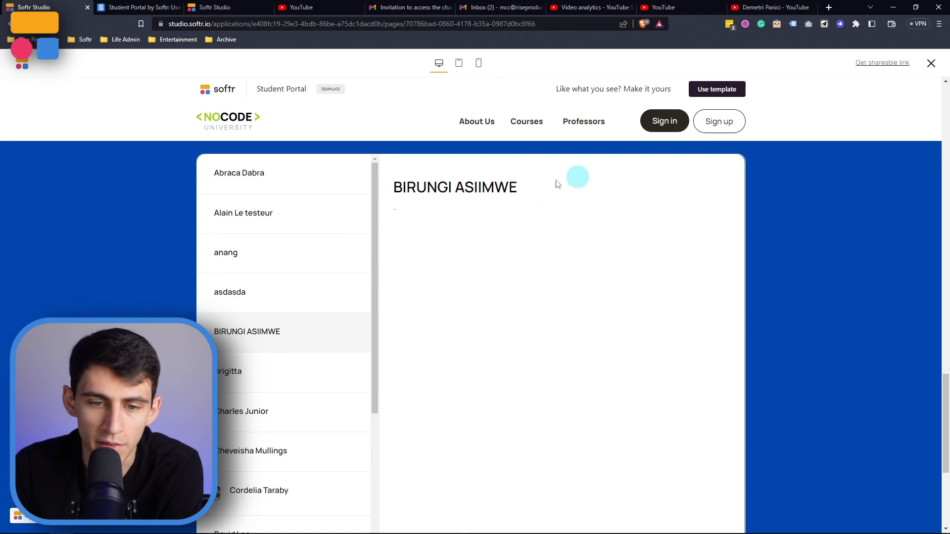
left_click(238, 486)
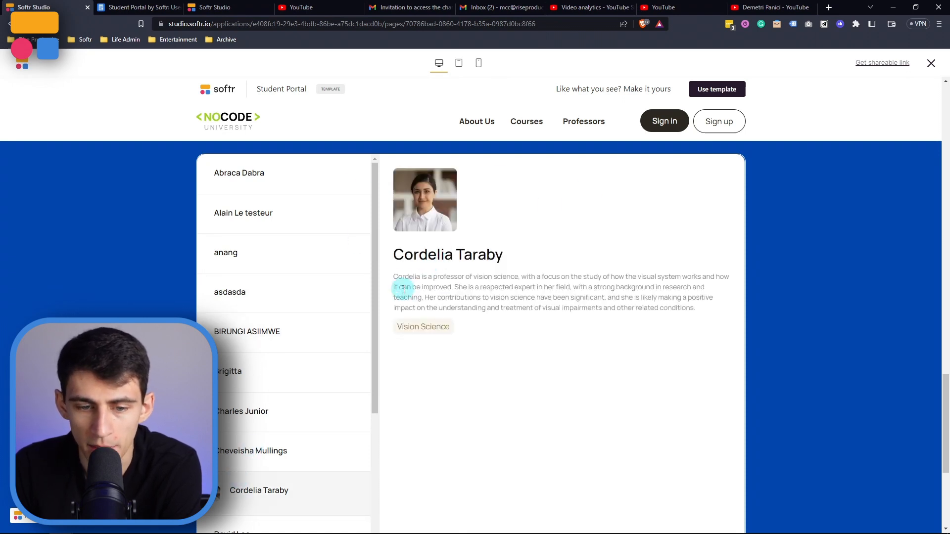
left_click_drag(505, 283, 717, 303)
left_click(440, 312)
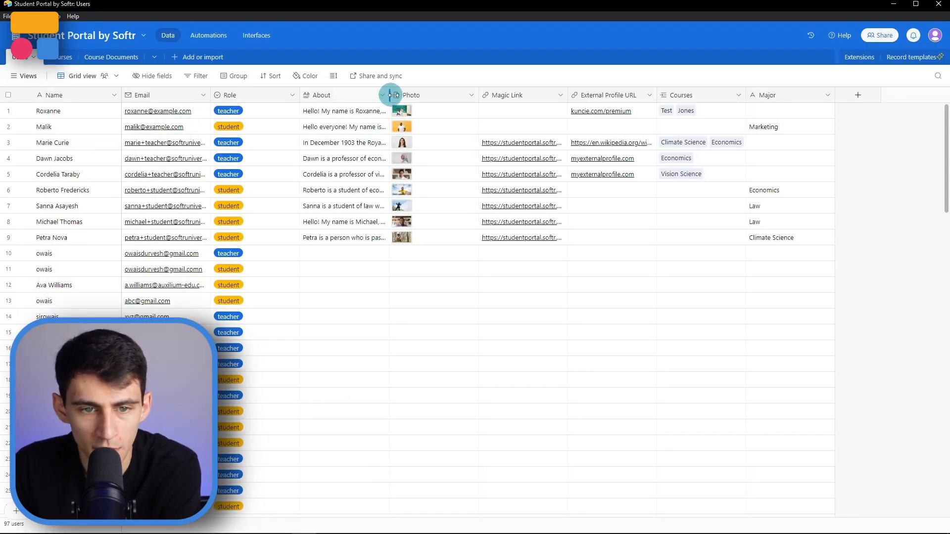
Step: Widen the About column, then review the Courses and Course Documents tables
left_click_drag(388, 93, 486, 90)
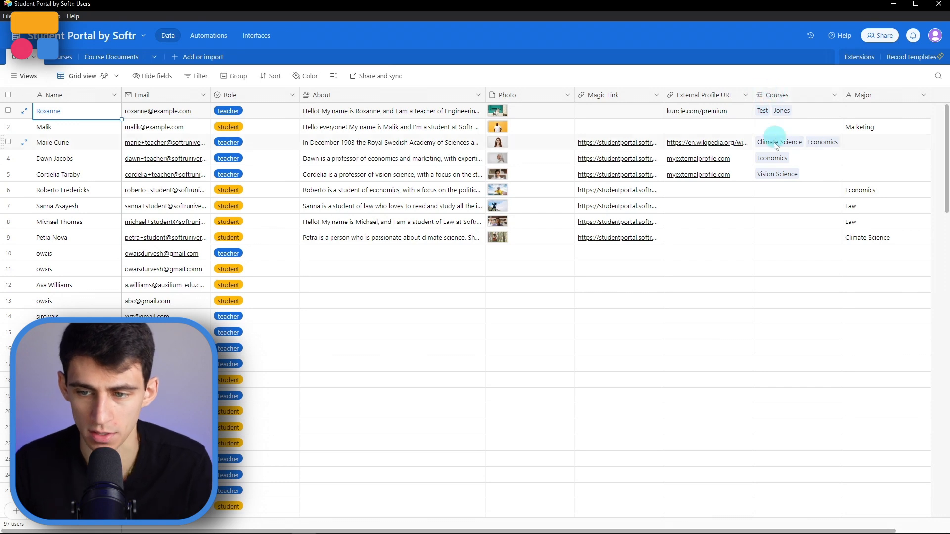
left_click(56, 59)
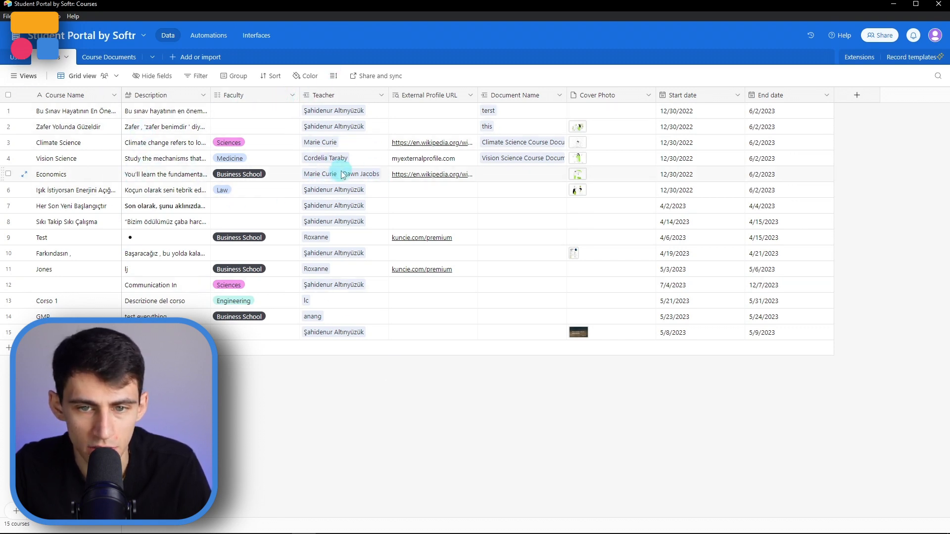
left_click(106, 60)
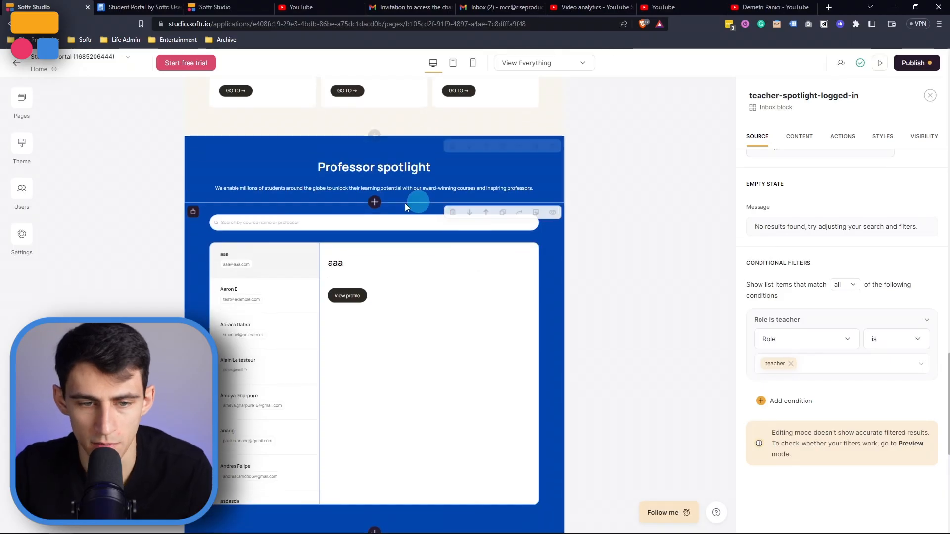
Step: Add an Inbox block below the Professor spotlight header and dismiss the premium offer
left_click(372, 203)
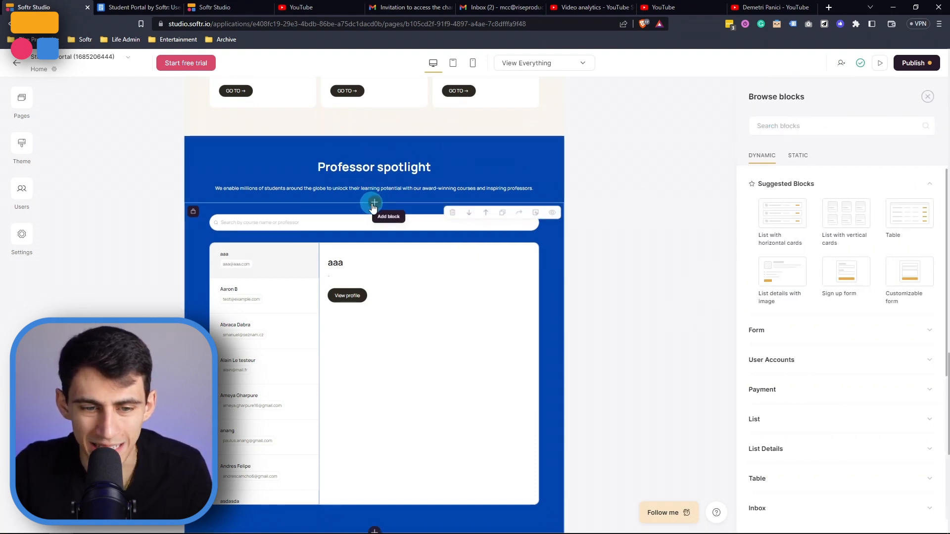
left_click(798, 157)
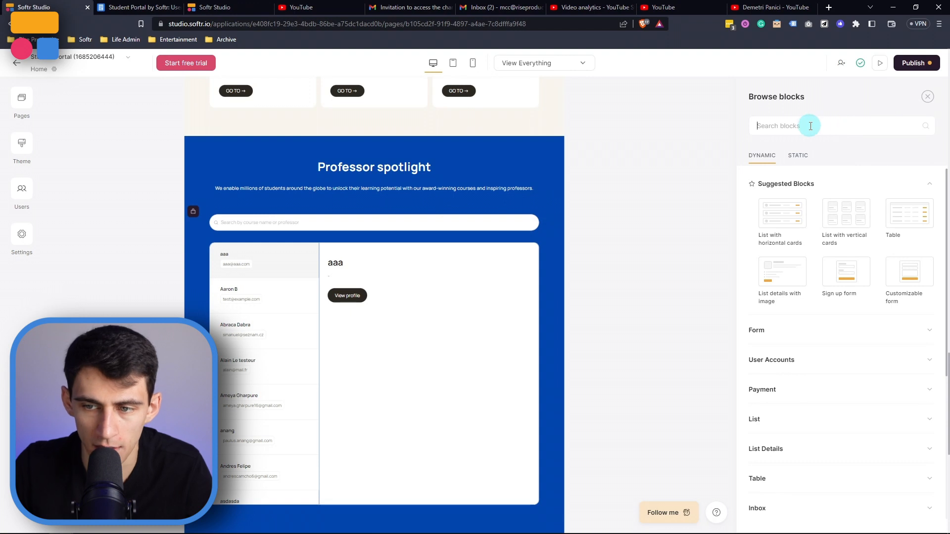
type("inbox")
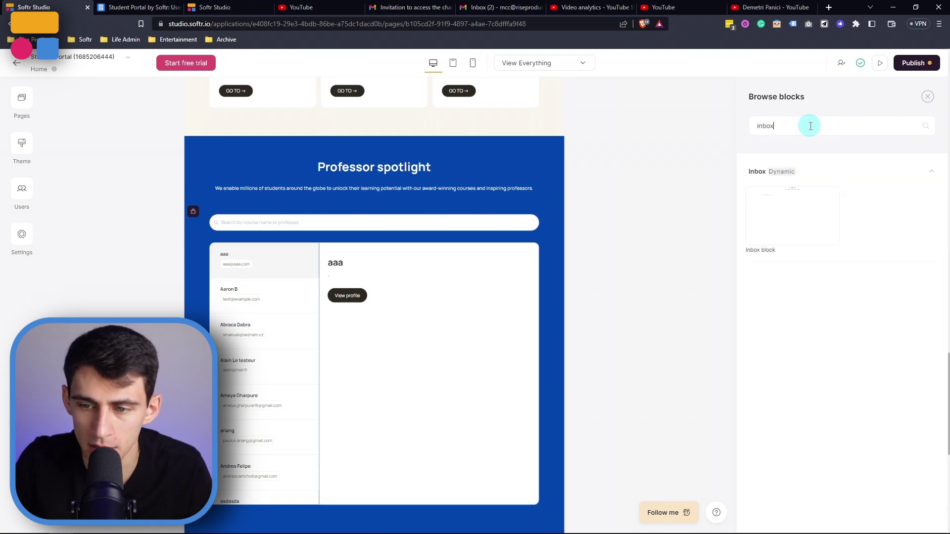
left_click(768, 231)
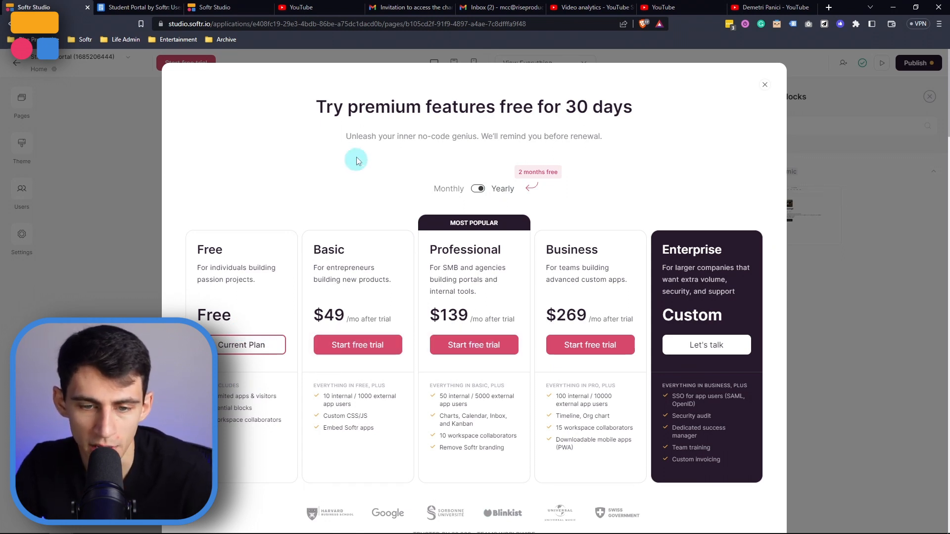
left_click(761, 87)
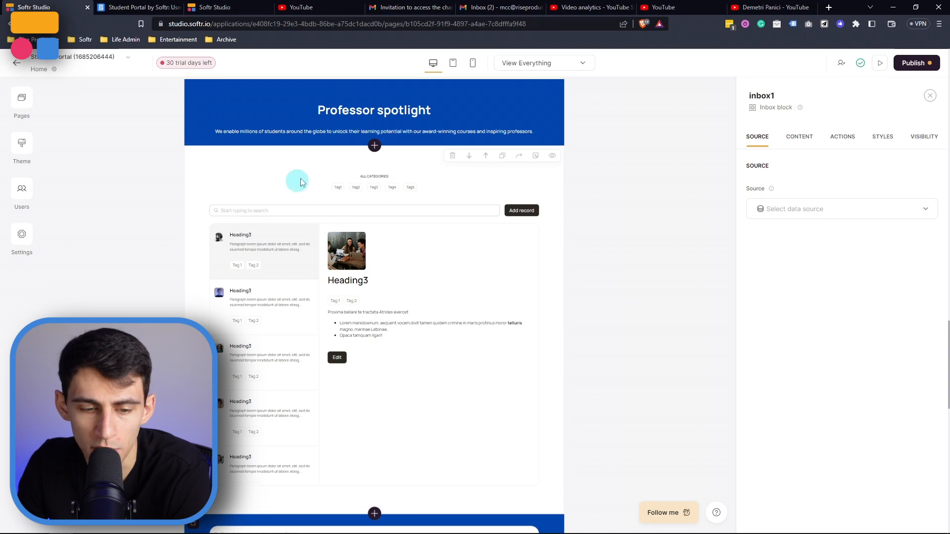
scroll(300, 182, "down", 2)
scroll(424, 138, "up", 2)
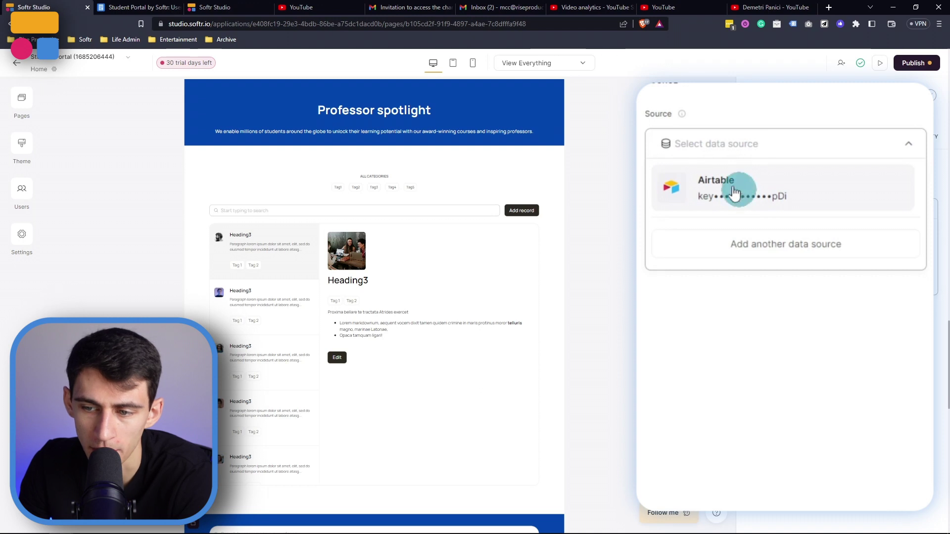
Step: Connect the Inbox block to the Users table of the Student Portal by Softr Airtable base
left_click(735, 193)
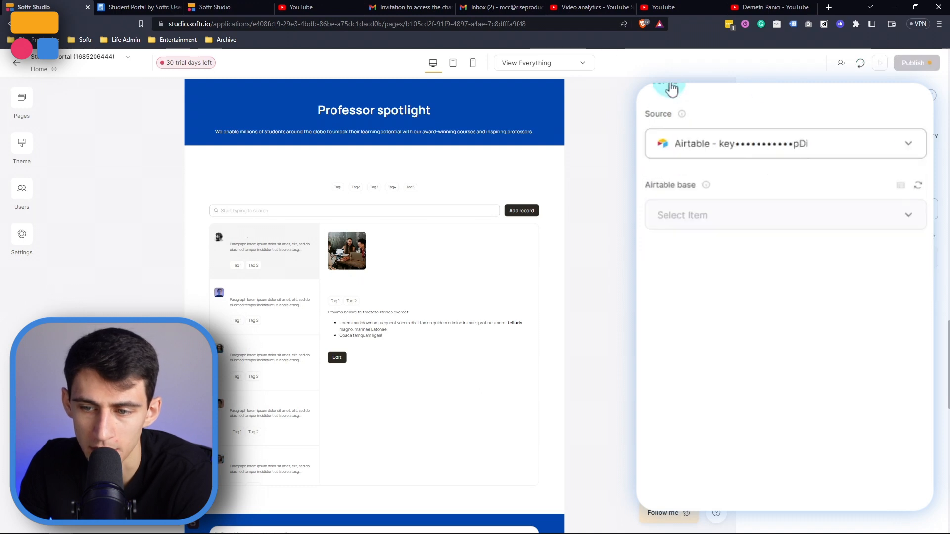
left_click(685, 223)
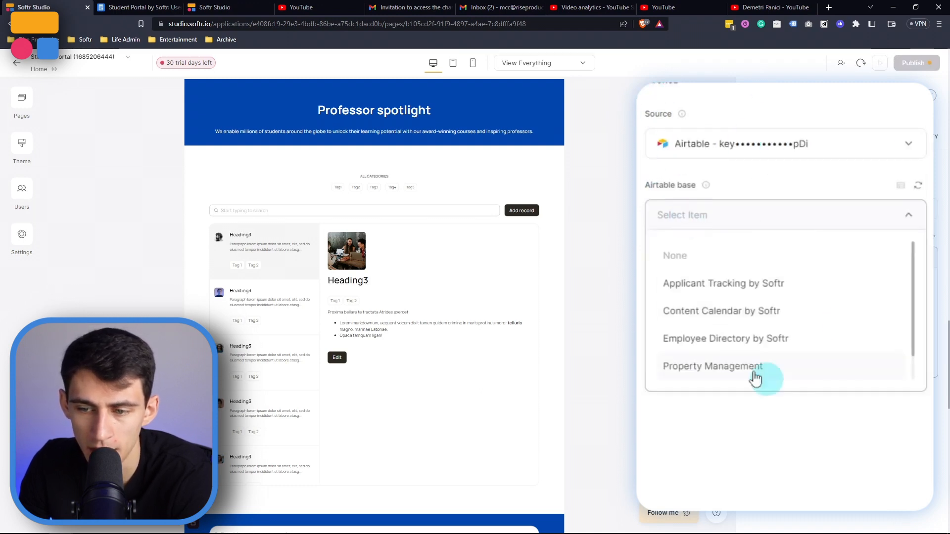
scroll(733, 366, "down", 1)
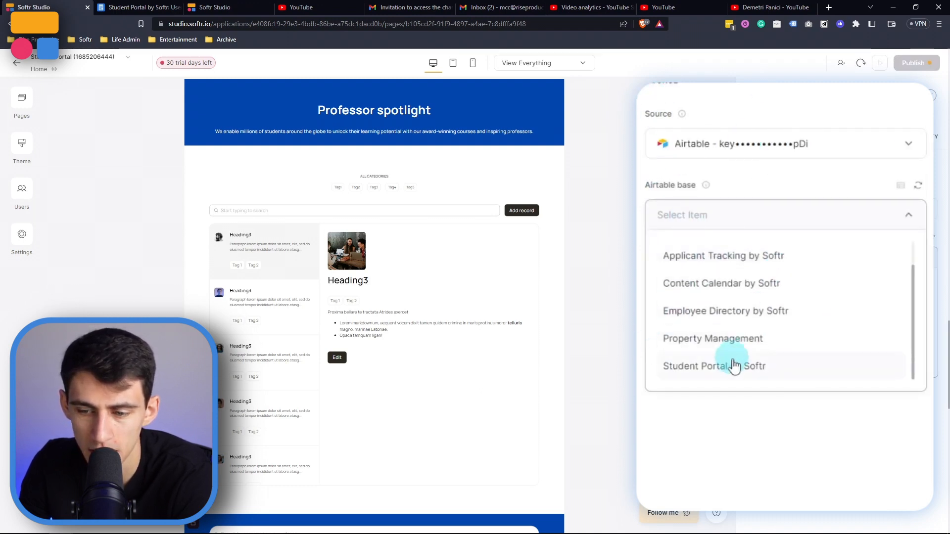
left_click(724, 366)
left_click(689, 284)
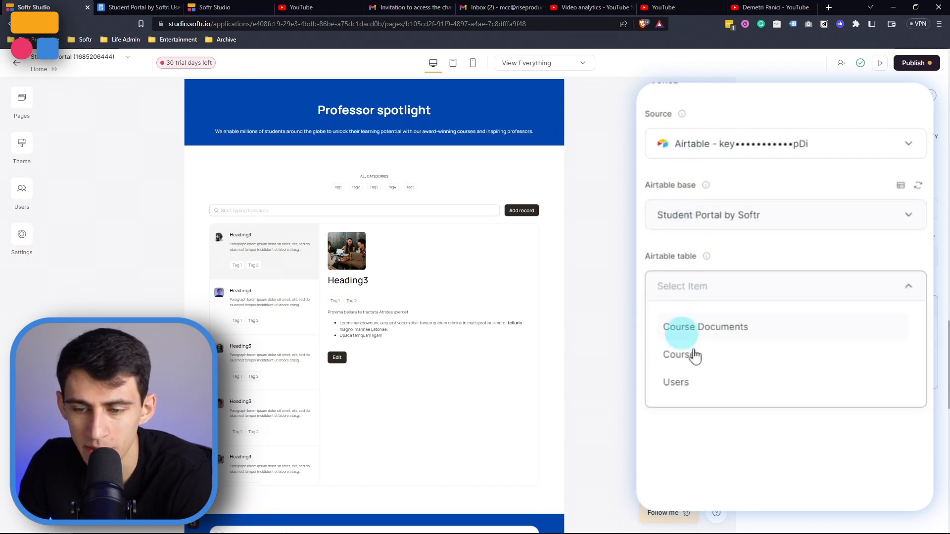
left_click(719, 387)
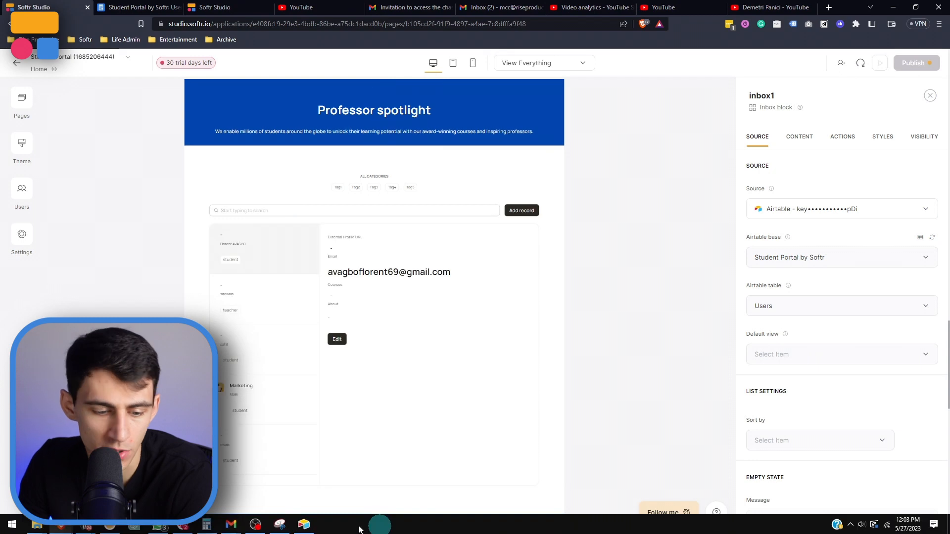
left_click(302, 526)
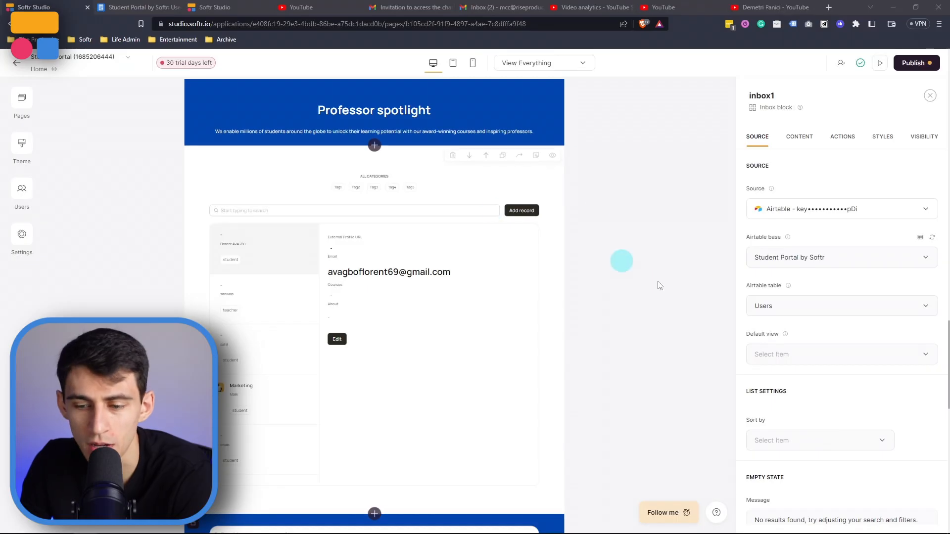
scroll(758, 427, "down", 2)
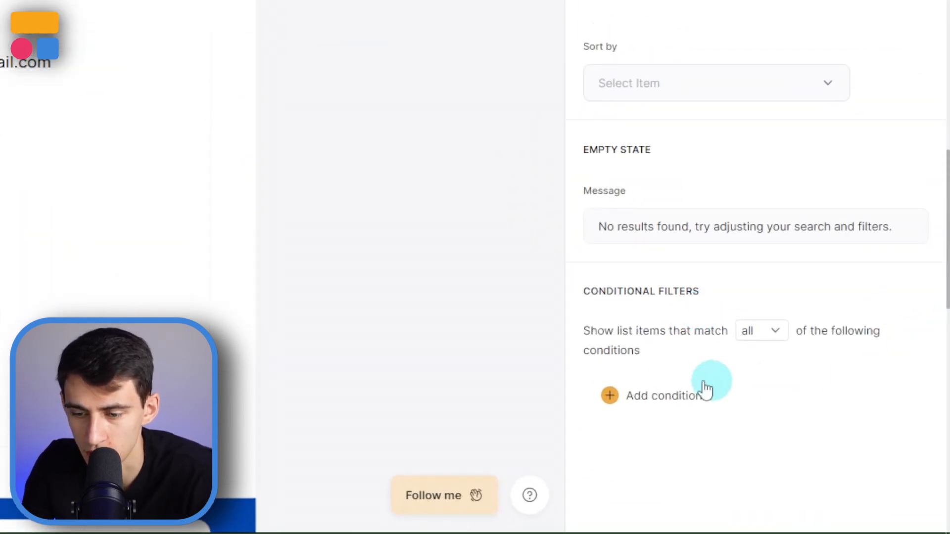
Step: Add a conditional filter 'Role is' with the value left empty, then check Airtable
left_click(683, 401)
scroll(671, 416, "down", 2)
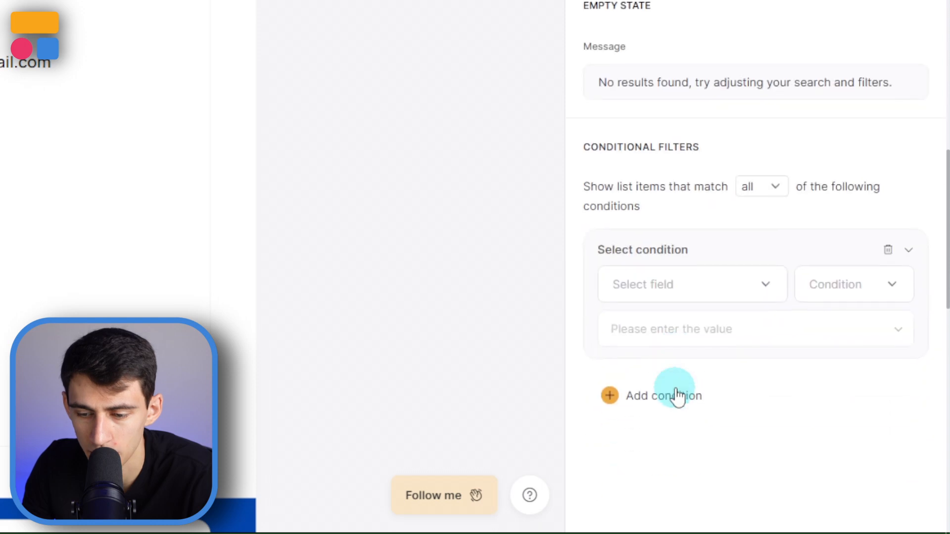
left_click(675, 300)
scroll(698, 253, "down", 3)
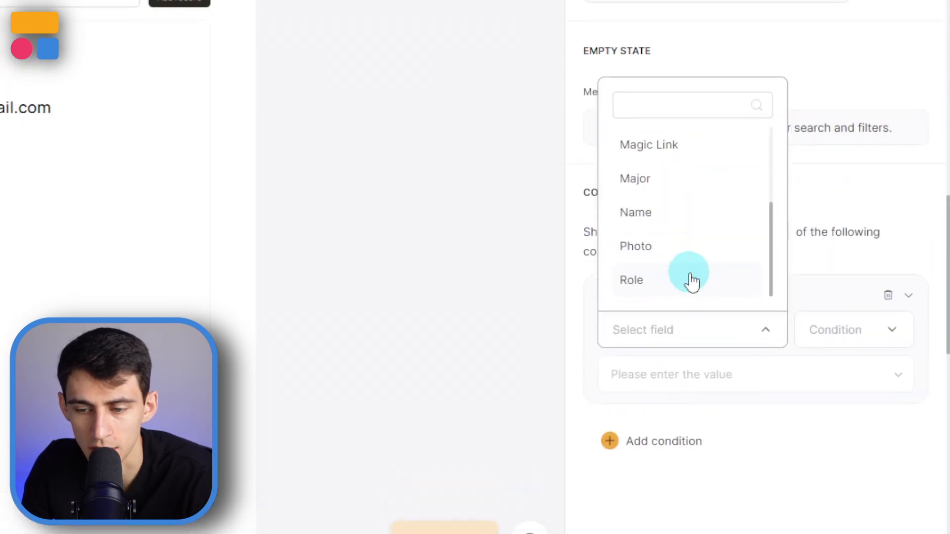
left_click(656, 274)
left_click(838, 319)
scroll(824, 240, "up", 2)
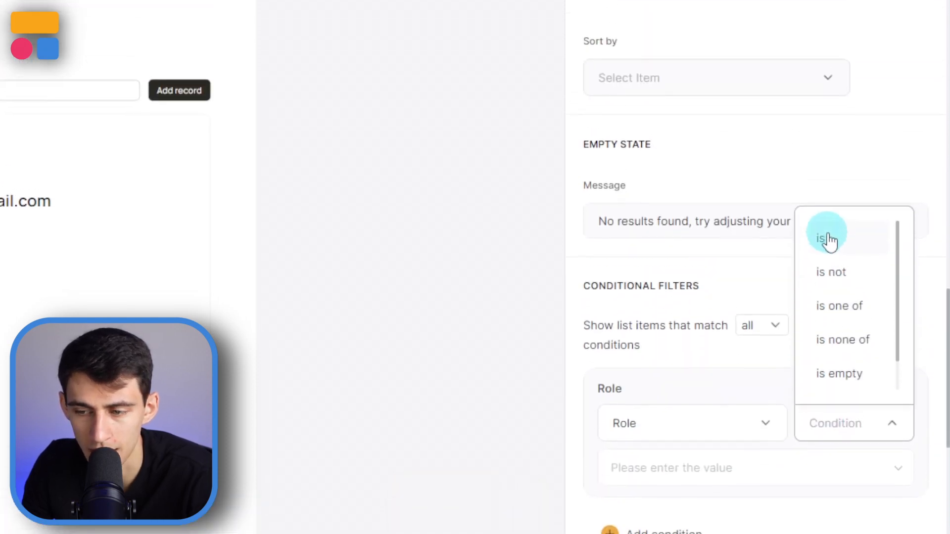
left_click(828, 241)
scroll(829, 248, "down", 2)
left_click(777, 324)
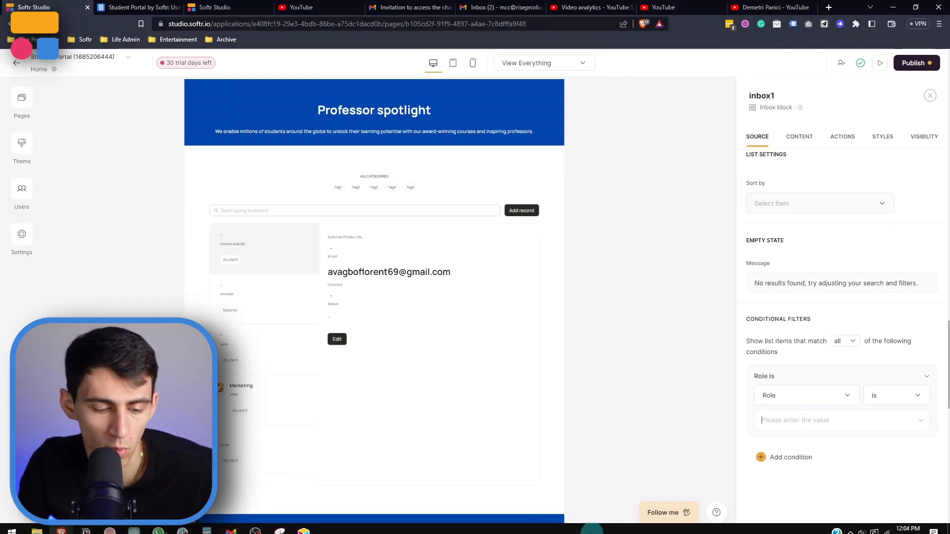
left_click(304, 524)
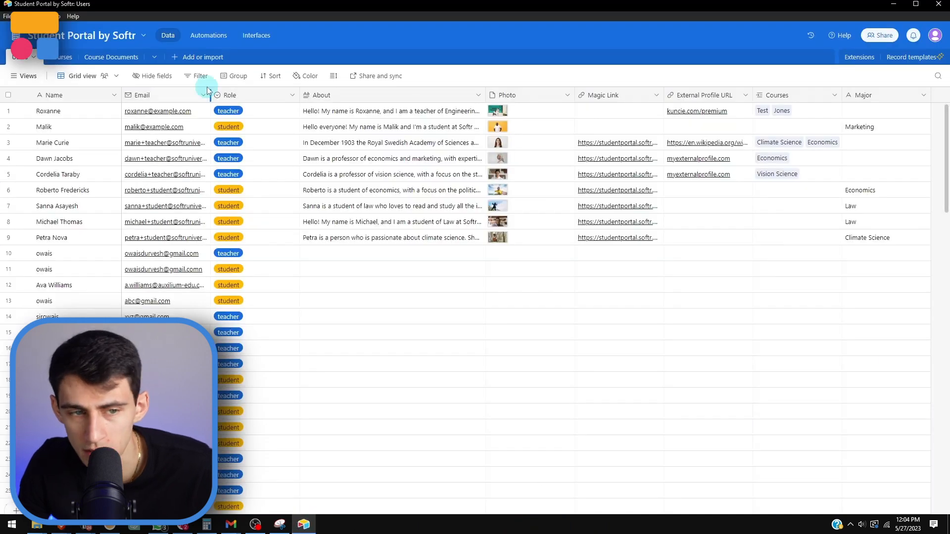
Step: Inspect the Role cell's dropdown options student and teacher in the Users table
right_click(255, 112)
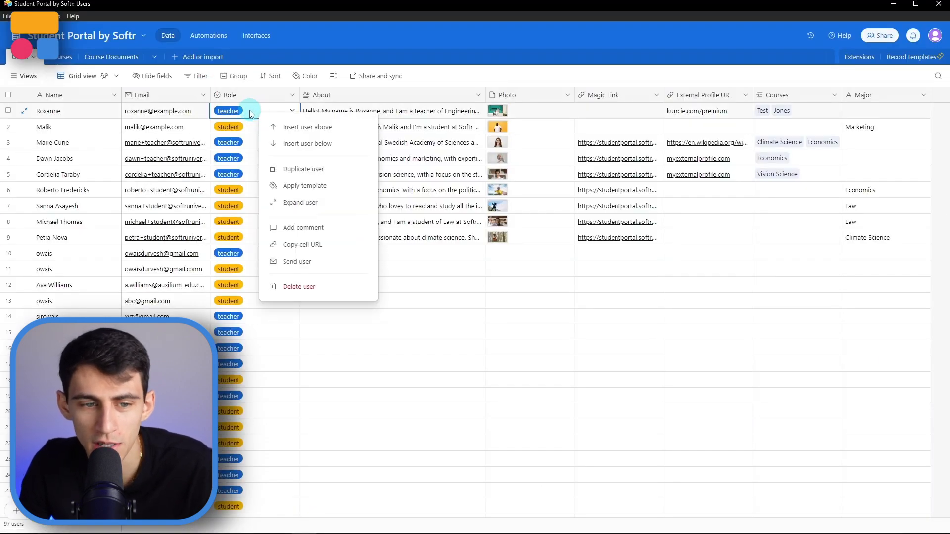
left_click(235, 113)
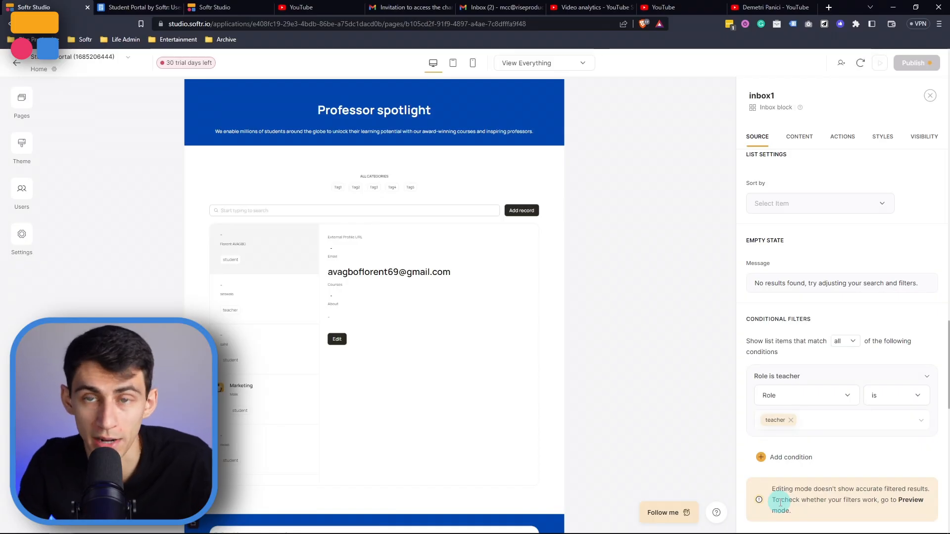
Step: Select the notice that filtered results only show accurately in preview
triple_click(836, 491)
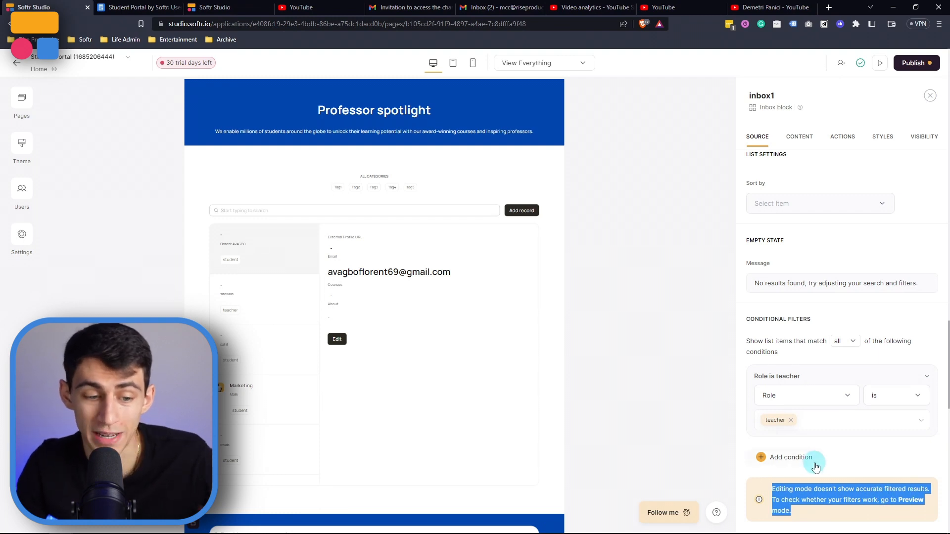
mouse_move(880, 63)
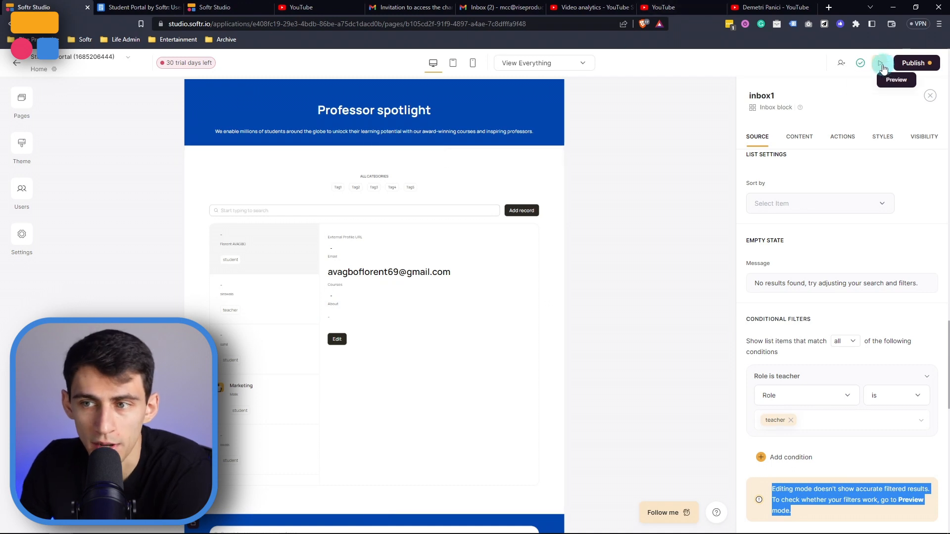
scroll(553, 367, "down", 5)
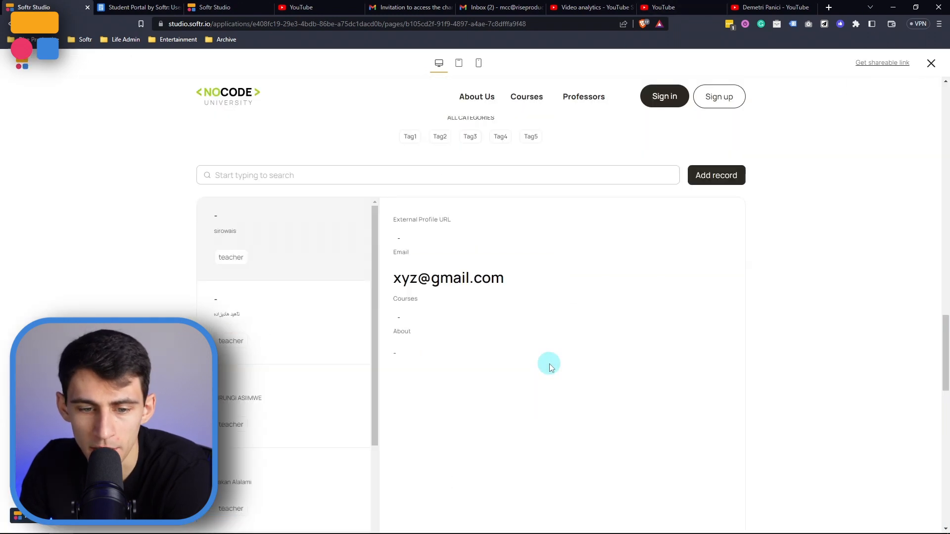
scroll(550, 364, "down", 2)
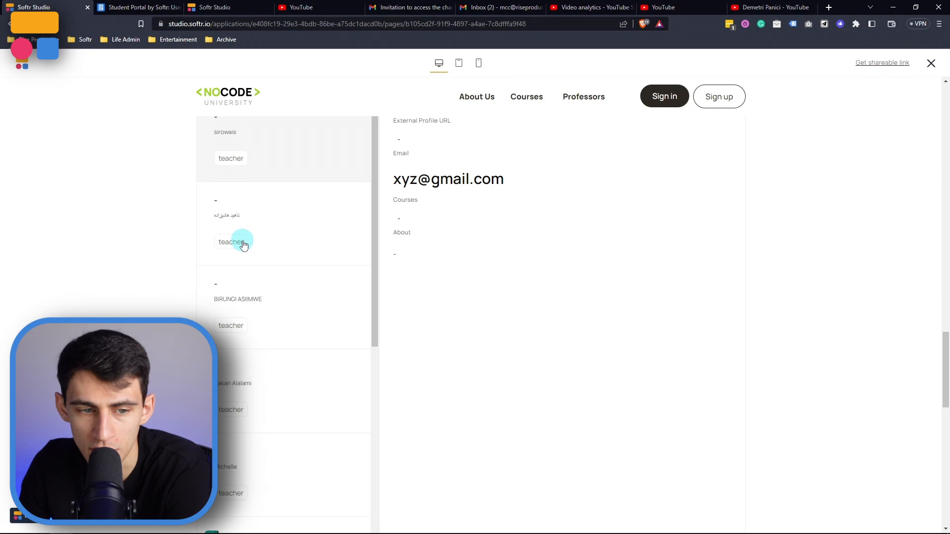
key("Escape")
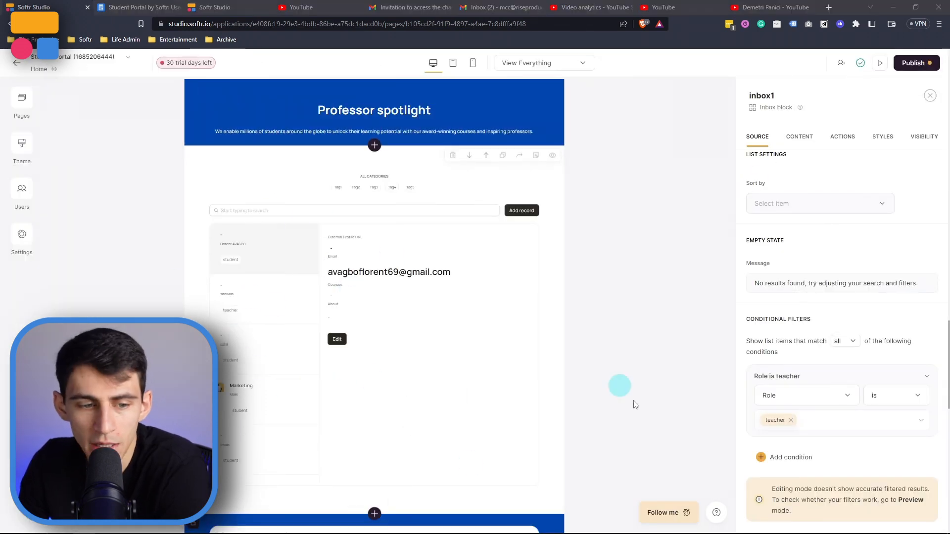
scroll(464, 352, "down", 4)
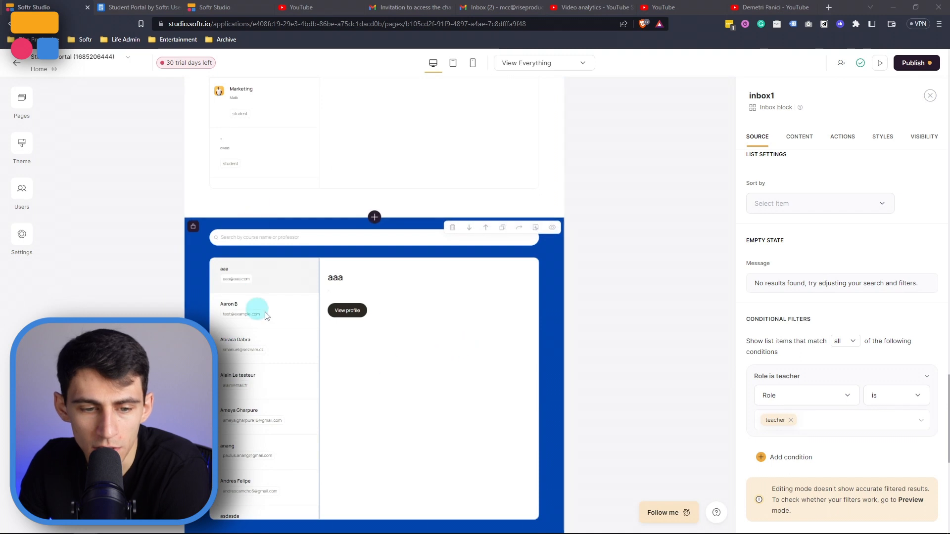
scroll(379, 312, "down", 1)
scroll(383, 327, "up", 5)
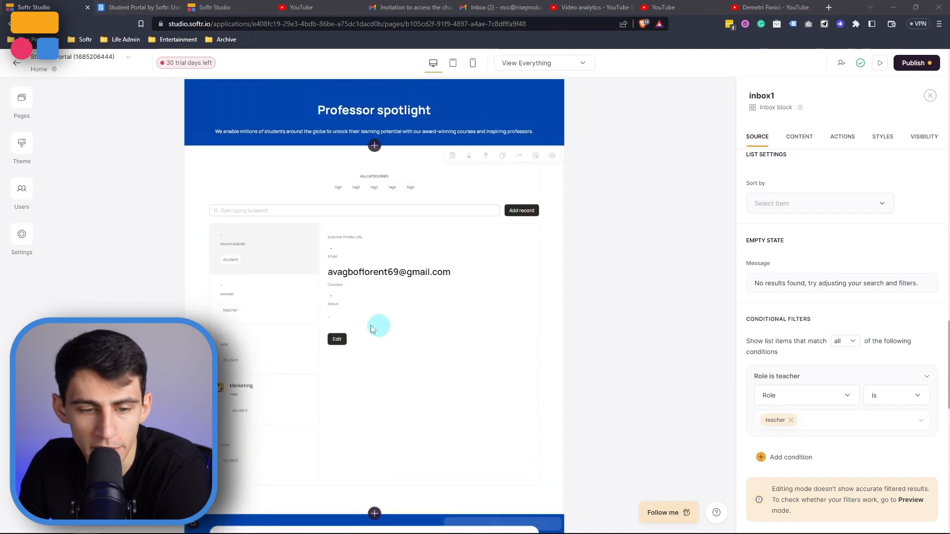
scroll(393, 313, "down", 3)
scroll(414, 227, "up", 3)
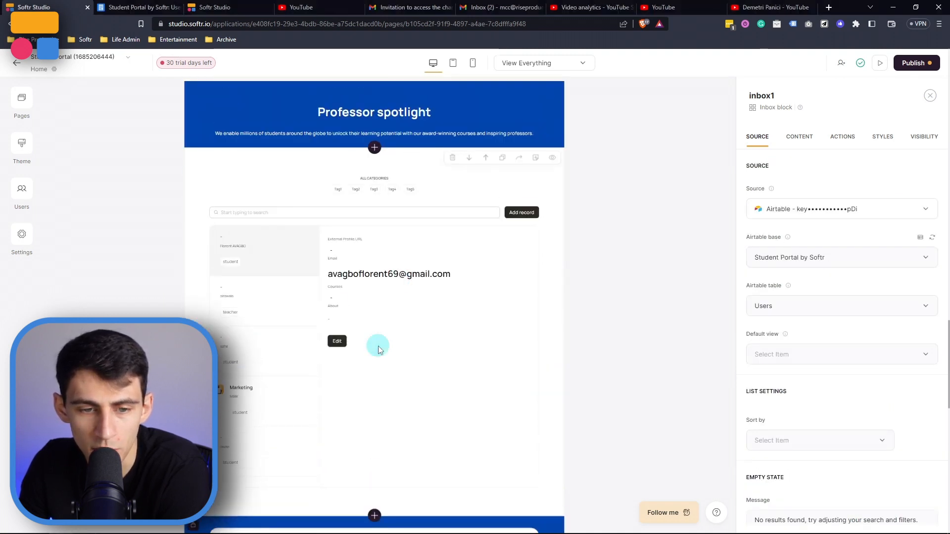
scroll(346, 244, "up", 3)
scroll(382, 244, "down", 2)
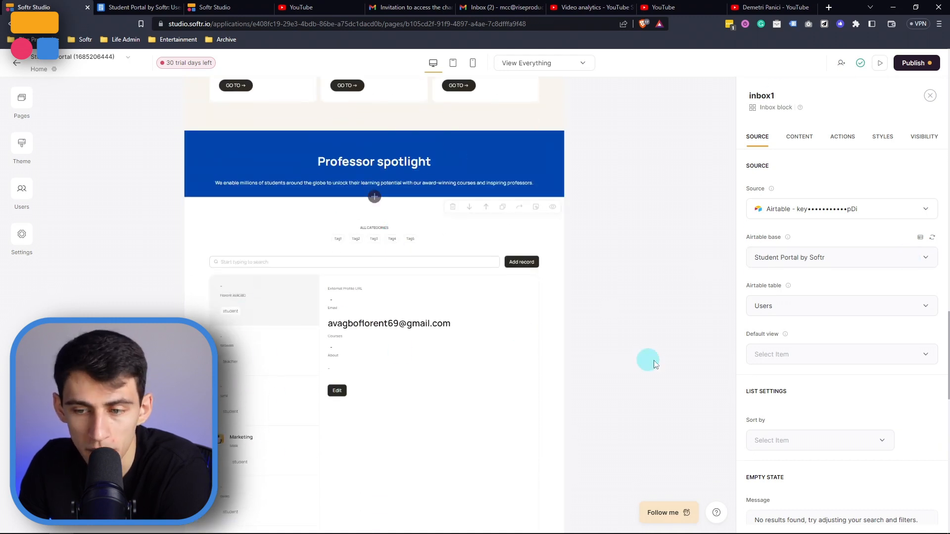
scroll(721, 414, "down", 4)
scroll(699, 346, "up", 2)
Step: Sort the list by Name A–Z and delete the ALL CATEGORIES inline filter
left_click(699, 340)
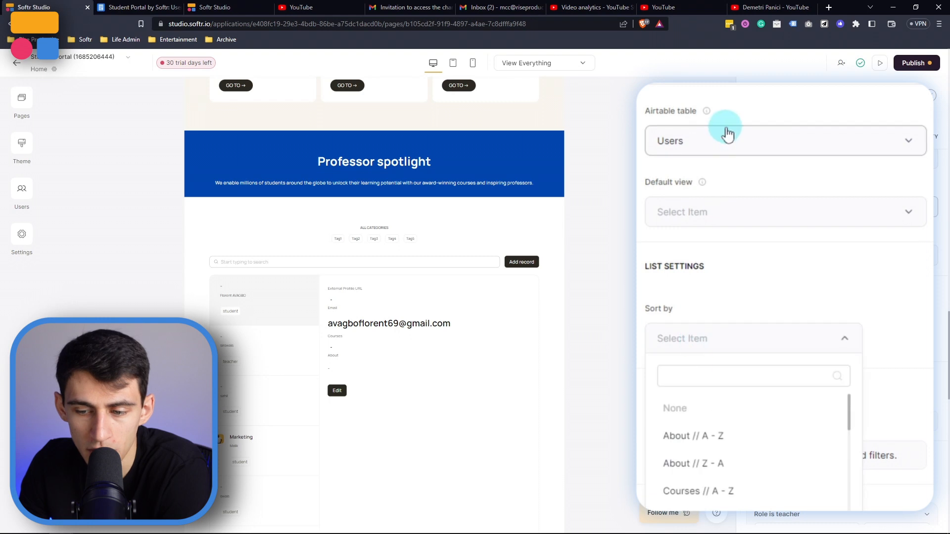
scroll(670, 463, "down", 3)
scroll(712, 505, "down", 2)
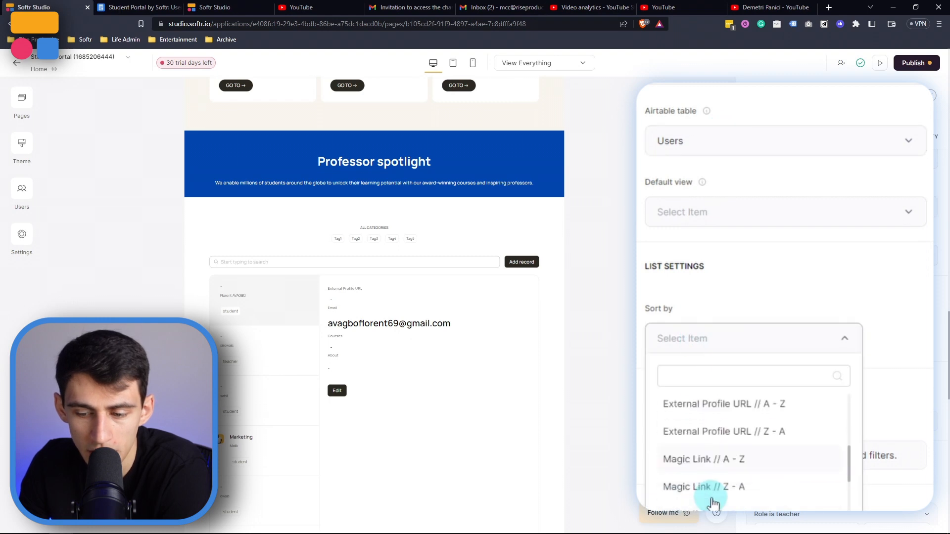
scroll(713, 505, "down", 2)
left_click(700, 478)
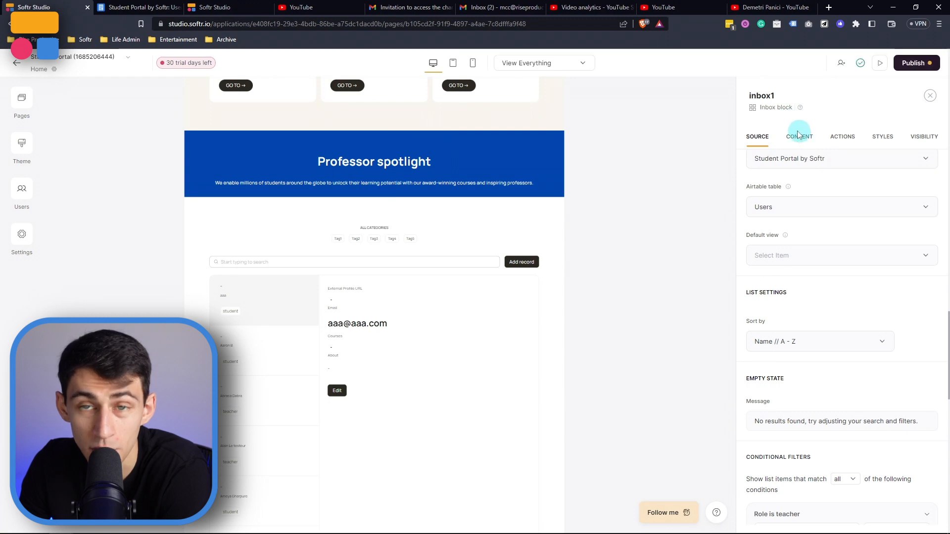
left_click(798, 136)
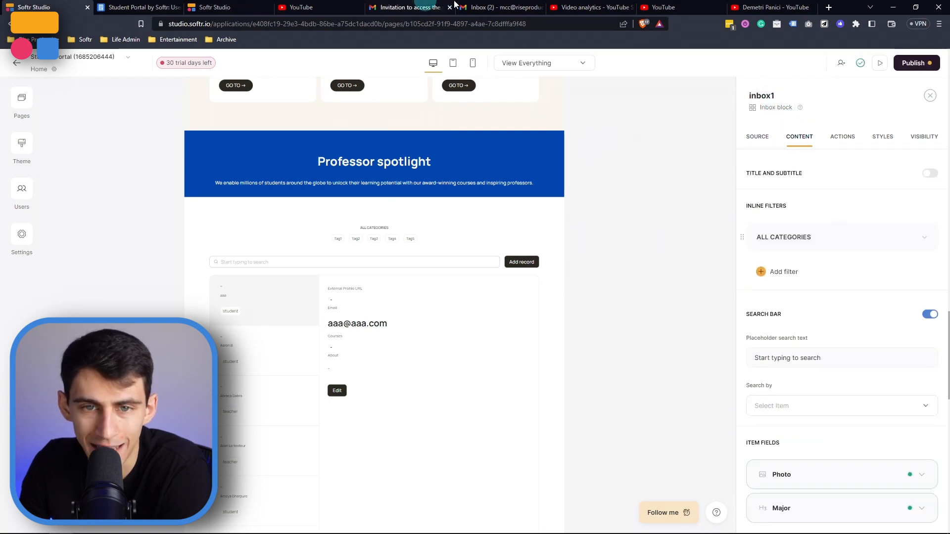
scroll(345, 360, "down", 3)
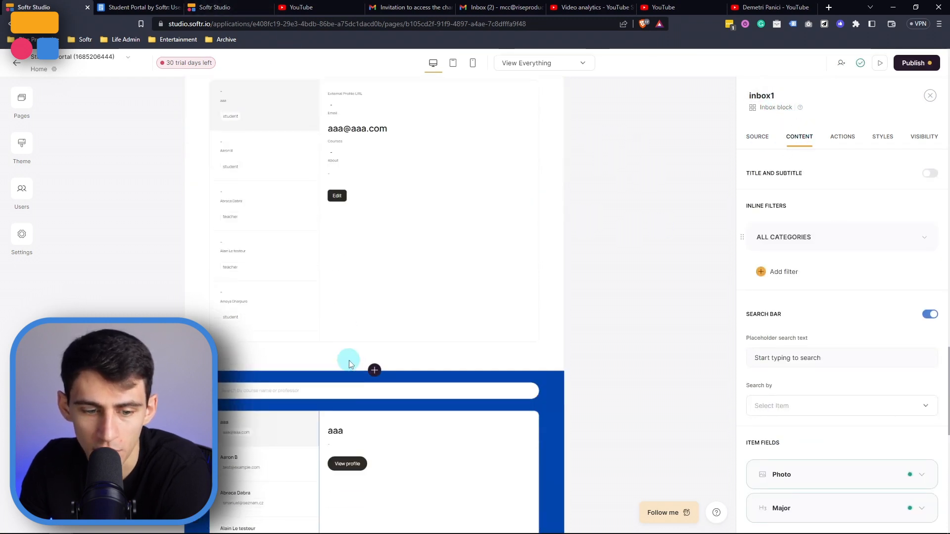
scroll(348, 364, "up", 2)
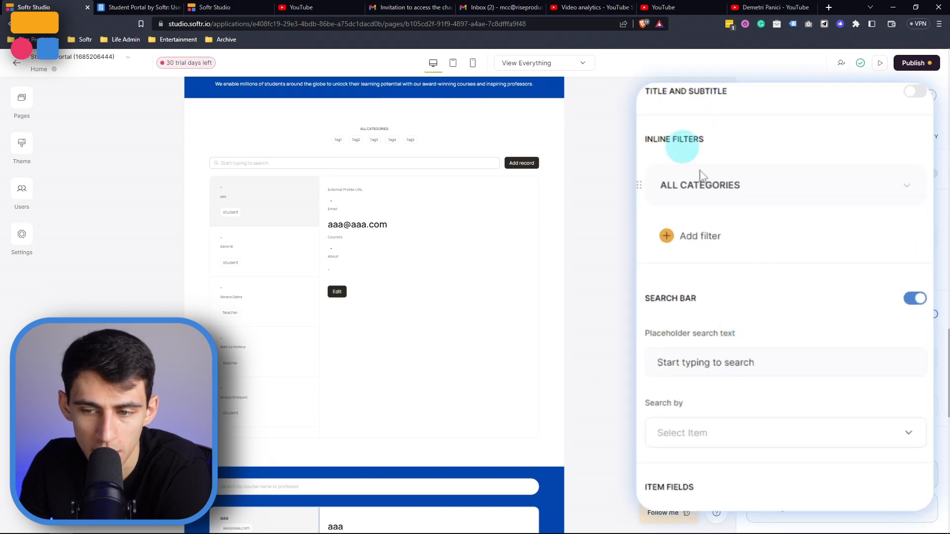
left_click(882, 185)
left_click(829, 247)
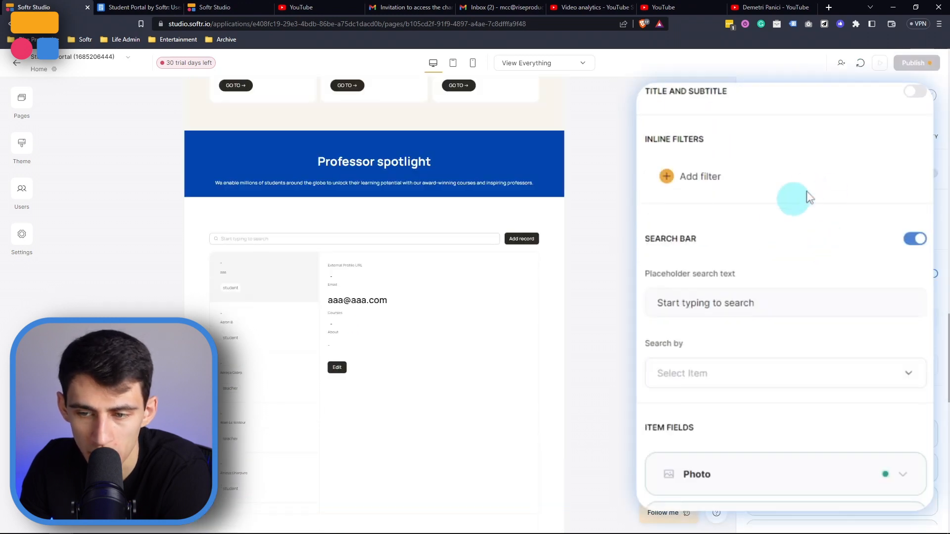
scroll(405, 290, "down", 1)
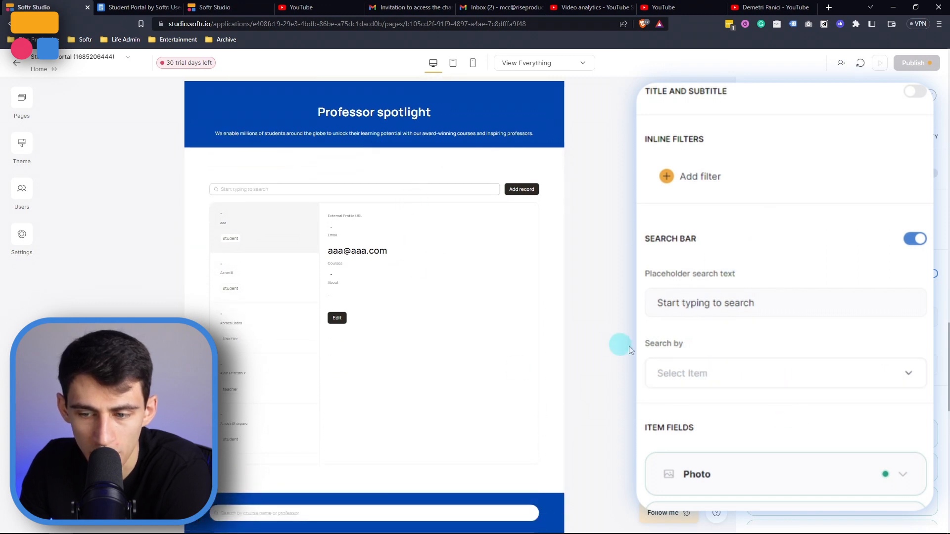
Step: Make the inbox search bar search by Name
left_click(731, 382)
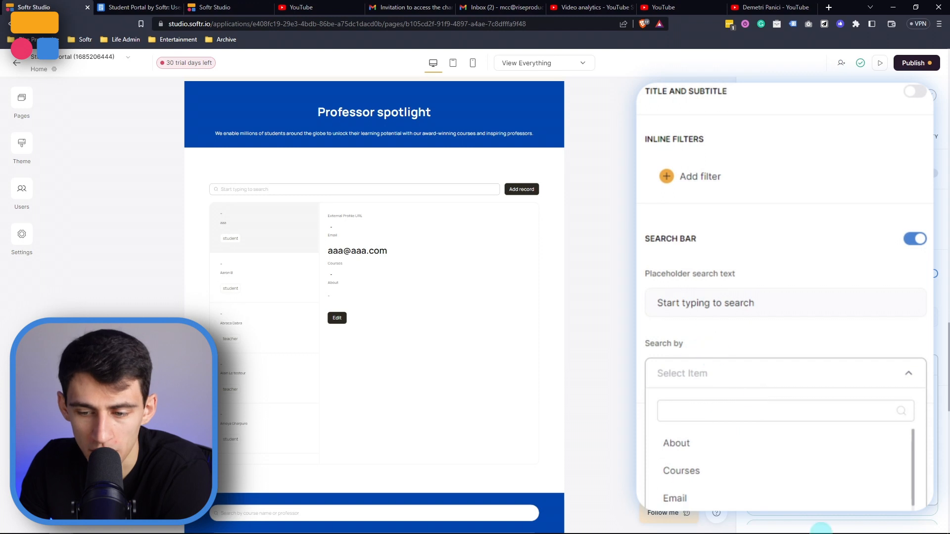
scroll(737, 508, "down", 2)
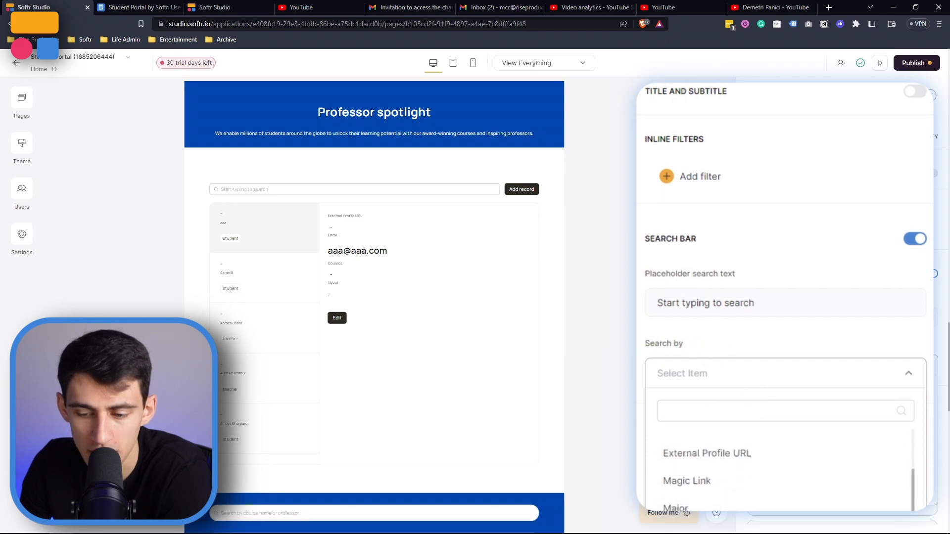
left_click(712, 333)
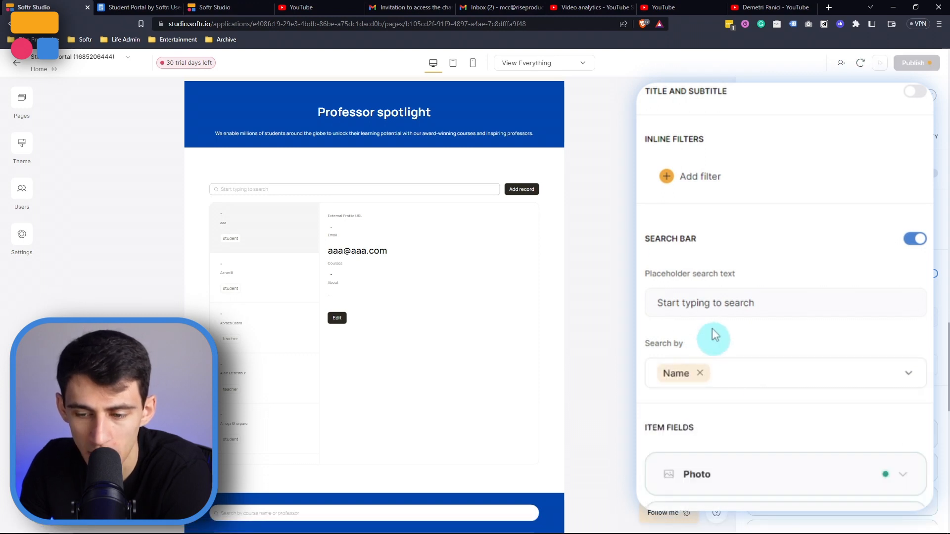
scroll(839, 326, "down", 2)
mouse_move(841, 189)
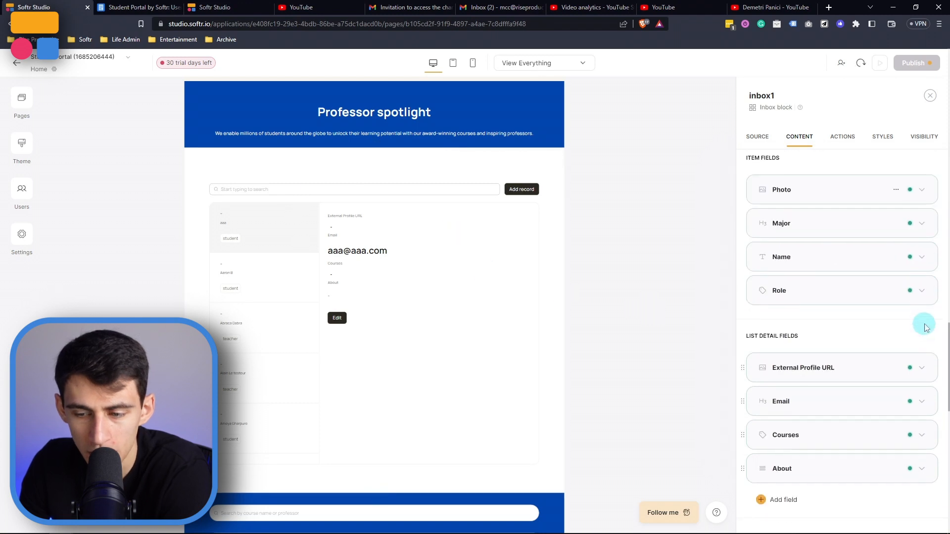
scroll(858, 317, "up", 1)
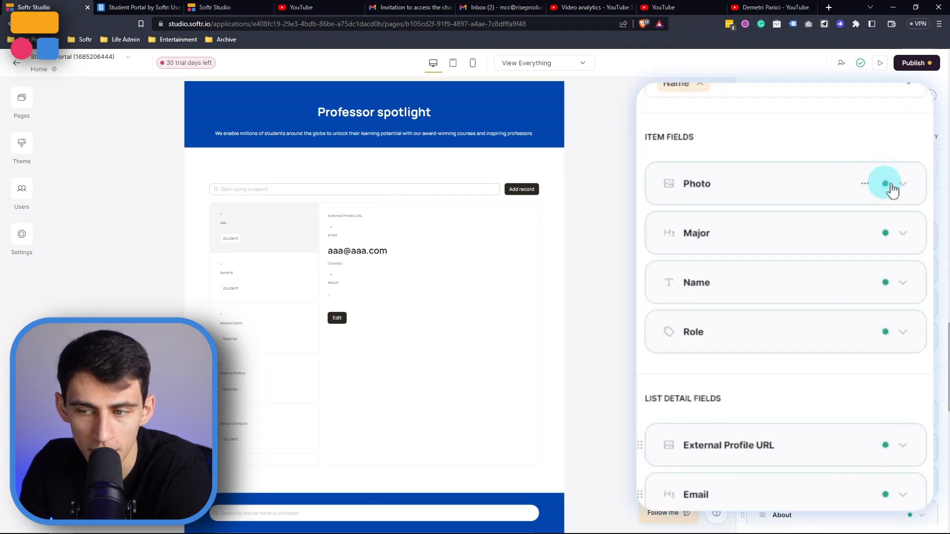
Step: Hide the Photo, Major and Role fields from the list items
left_click(866, 186)
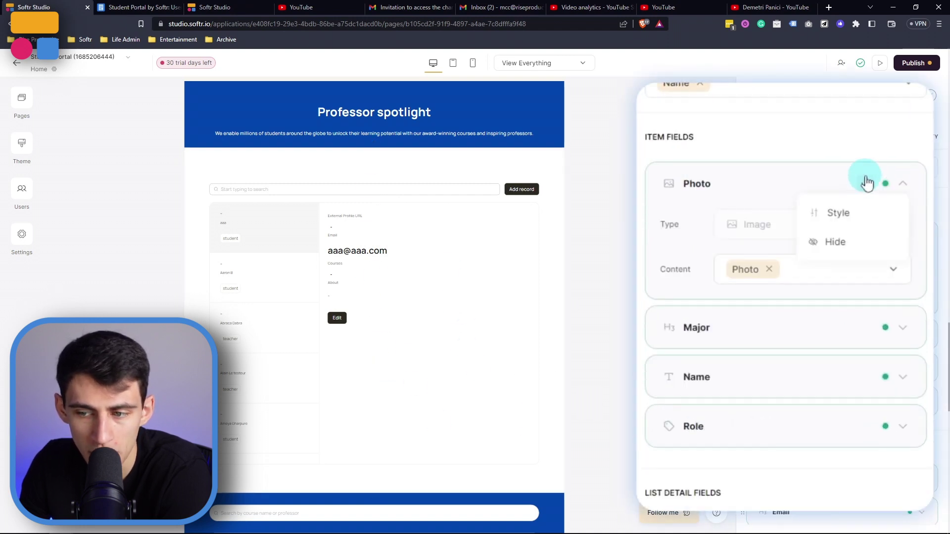
left_click(838, 247)
left_click(865, 325)
left_click(846, 385)
left_click(865, 423)
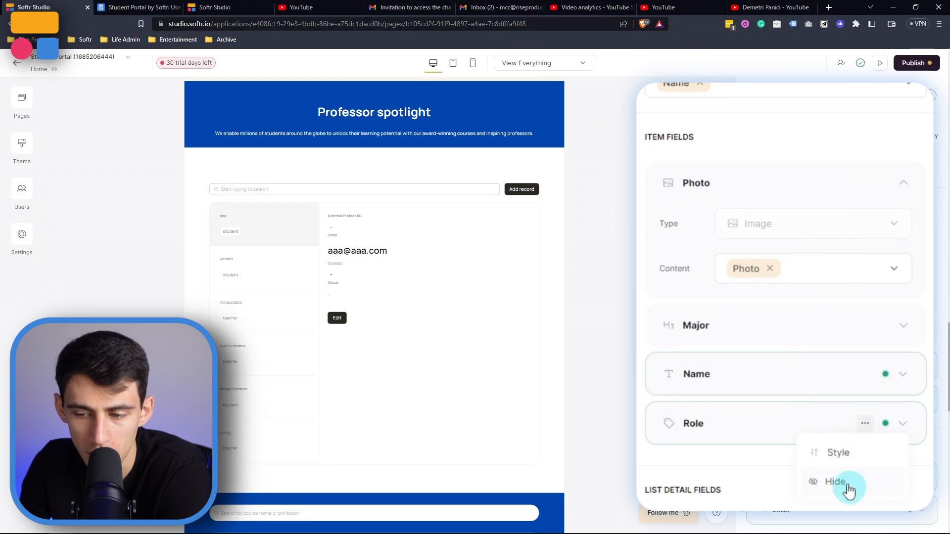
left_click(837, 479)
Step: Style the Name field as bold 2XL text
left_click(795, 362)
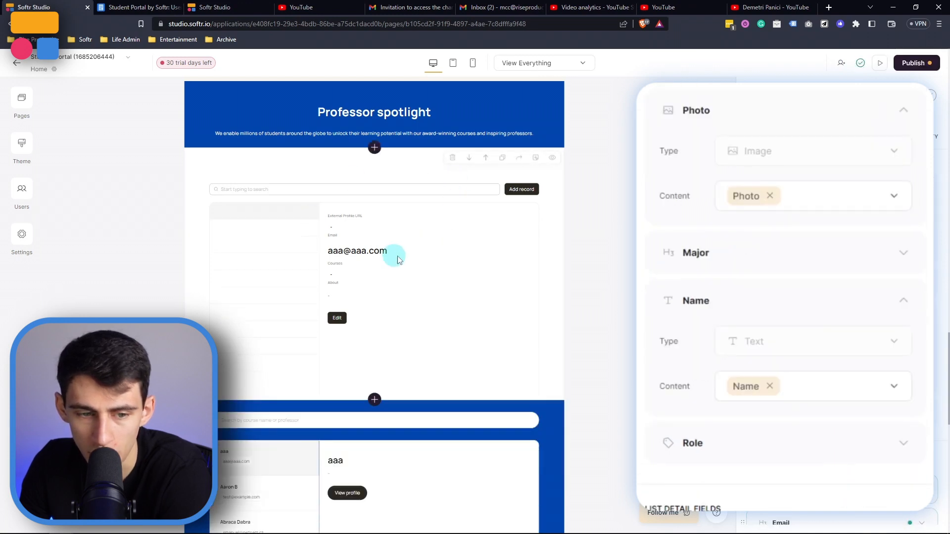
scroll(478, 327, "down", 1)
scroll(720, 275, "up", 2)
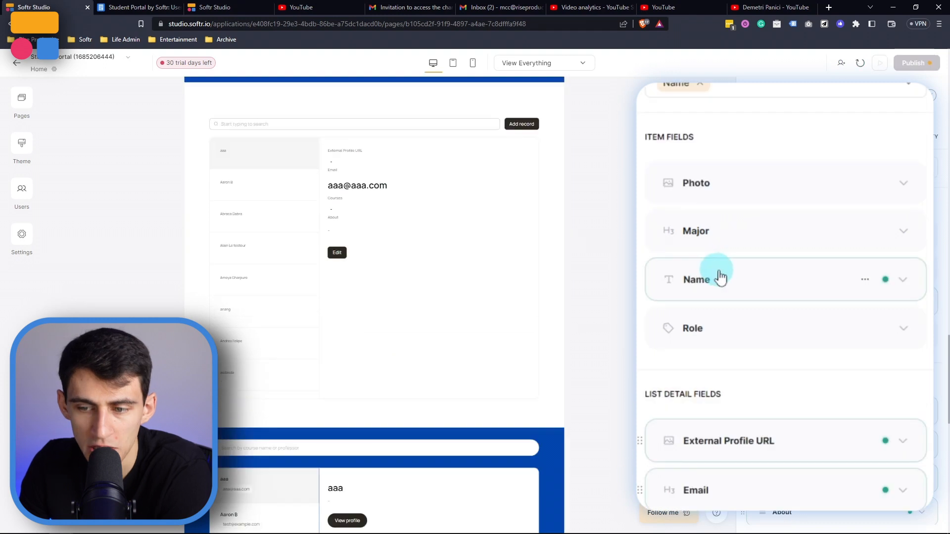
mouse_move(785, 280)
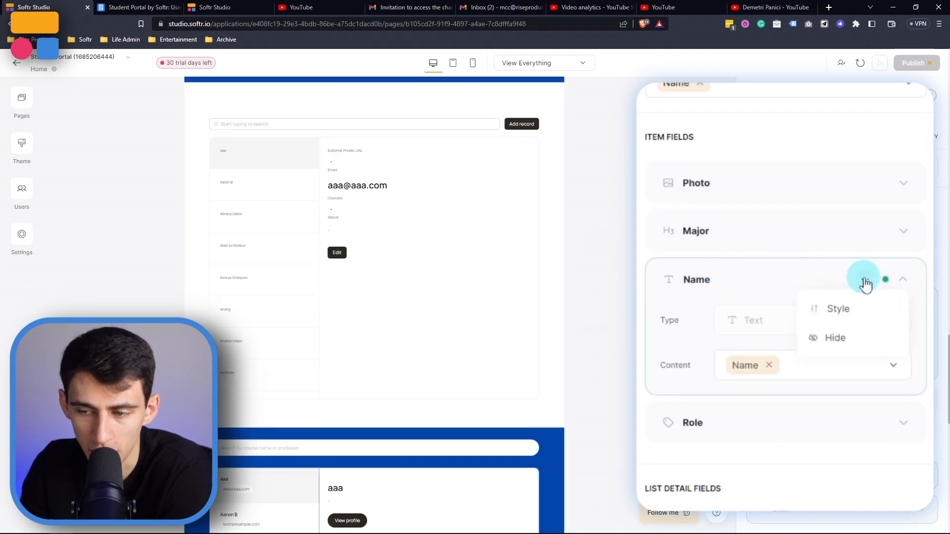
left_click(861, 309)
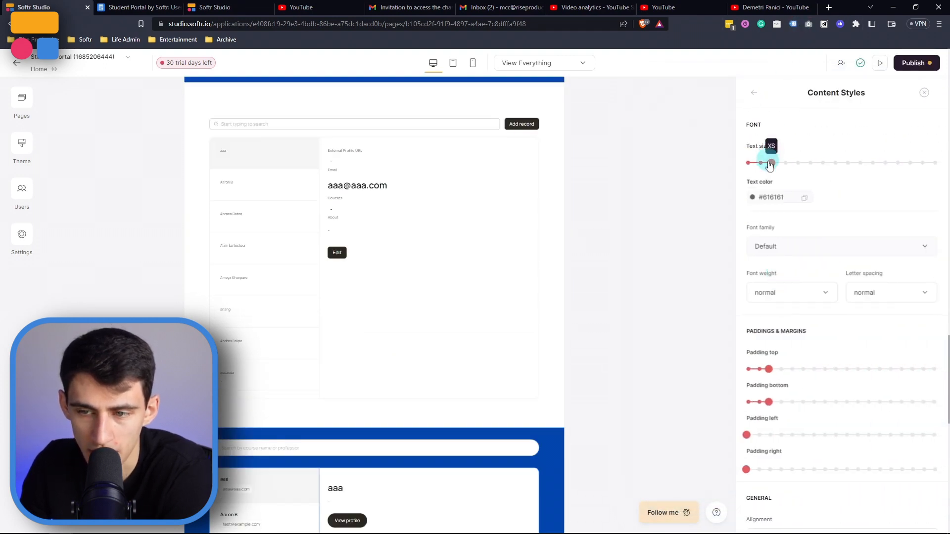
left_click_drag(772, 164, 826, 163)
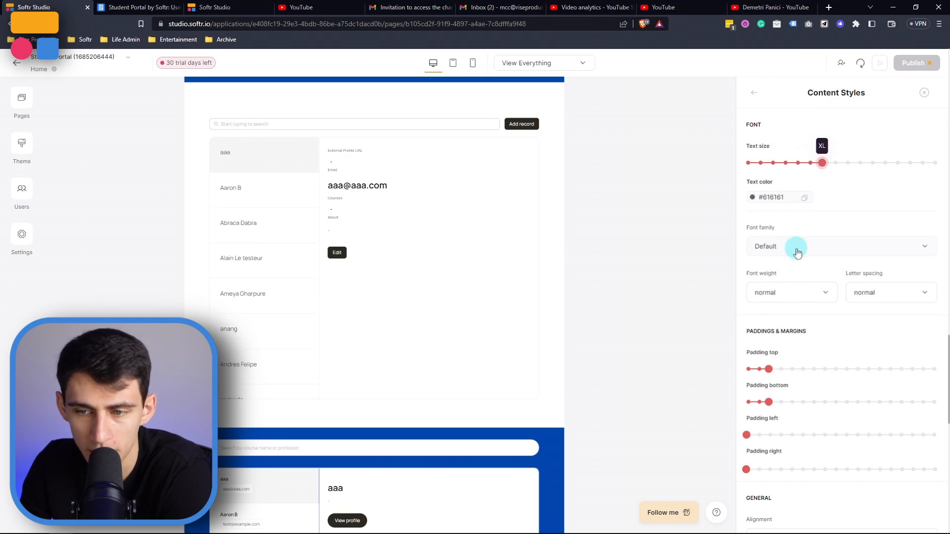
left_click(791, 292)
scroll(780, 388, "down", 2)
left_click(780, 404)
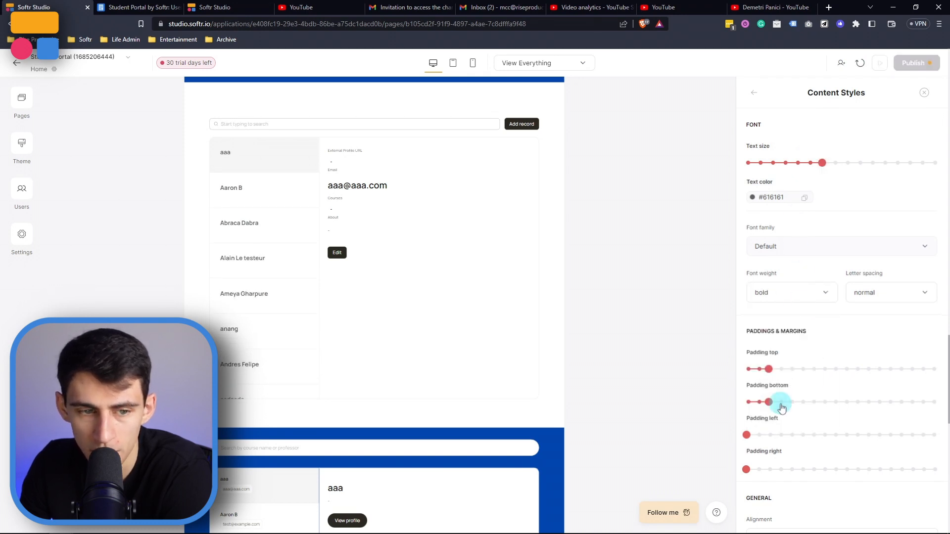
left_click_drag(841, 164, 829, 164)
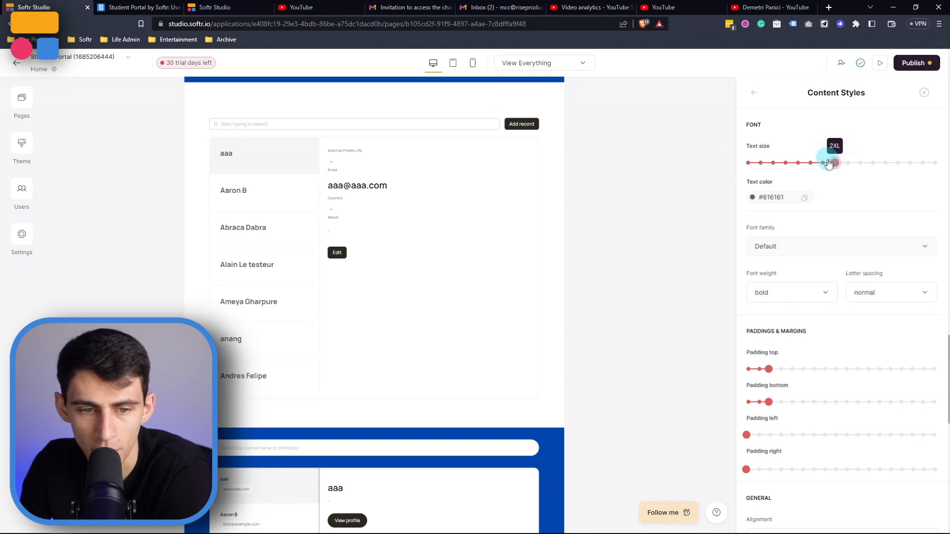
left_click(747, 90)
scroll(902, 276, "down", 3)
Step: Remove the old detail fields (External Profile URL, Courses, About) from the inbox detail pane
left_click(799, 341)
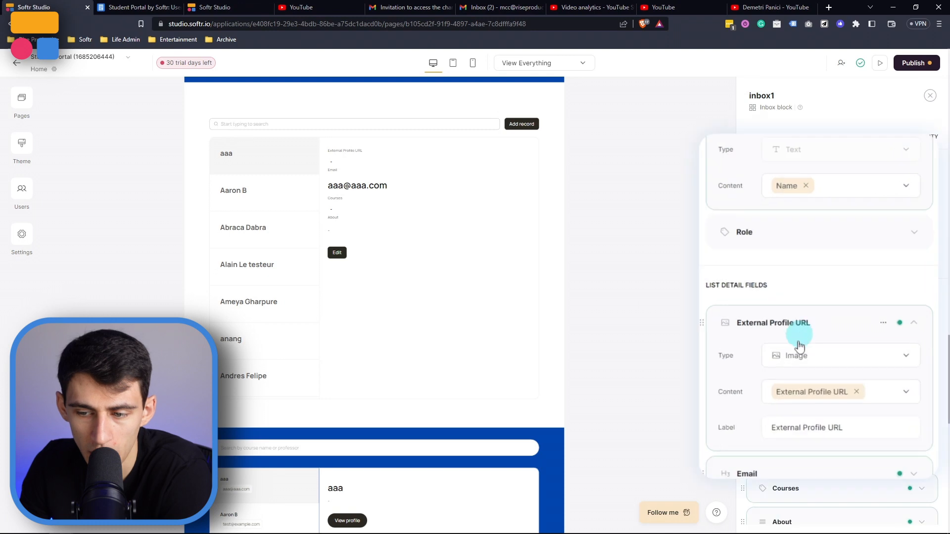
left_click(872, 394)
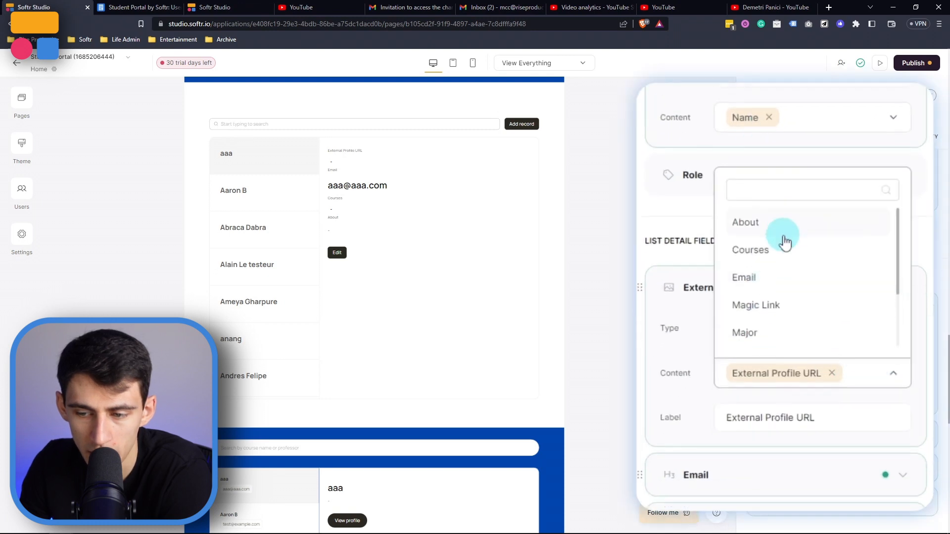
scroll(802, 255, "down", 2)
scroll(802, 254, "down", 2)
left_click(776, 263)
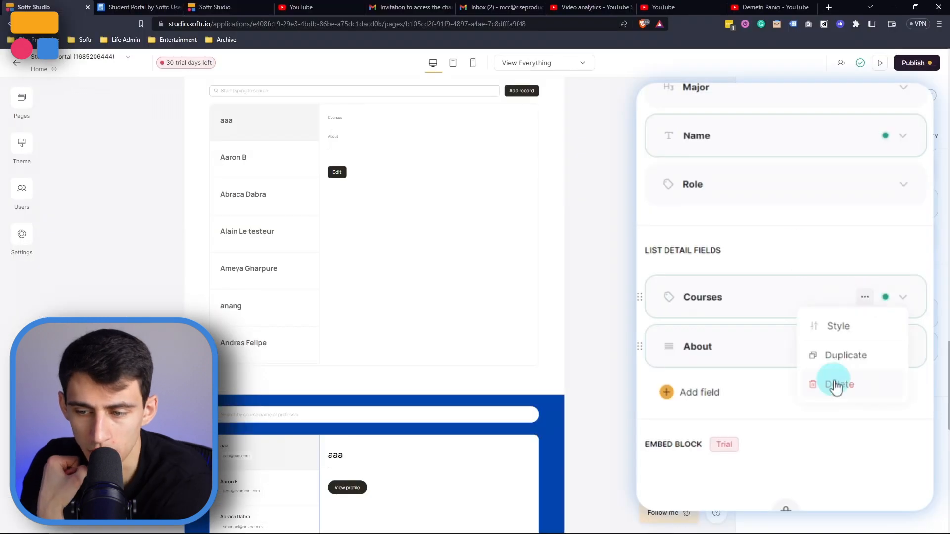
left_click(836, 385)
left_click(862, 297)
left_click(808, 386)
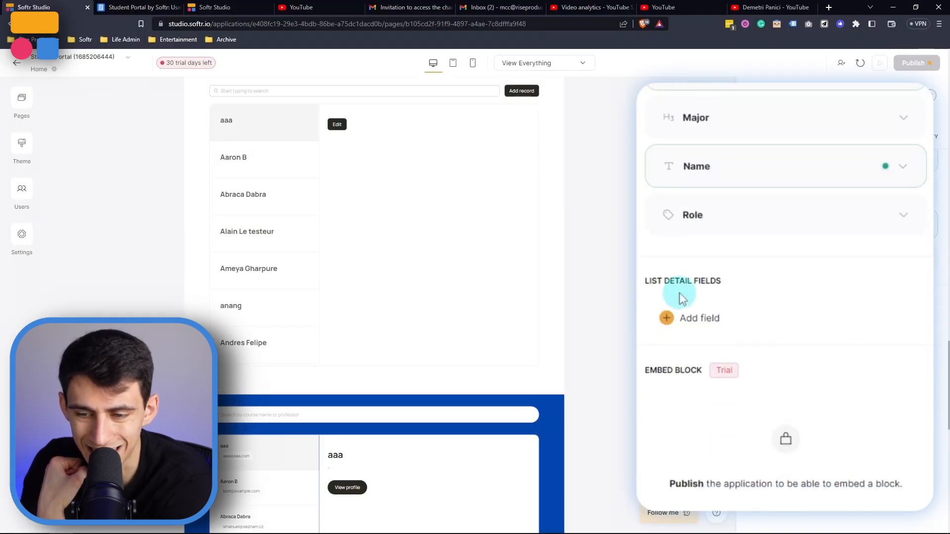
Step: Add an Image field showing each record's Photo with its label cleared
left_click(699, 318)
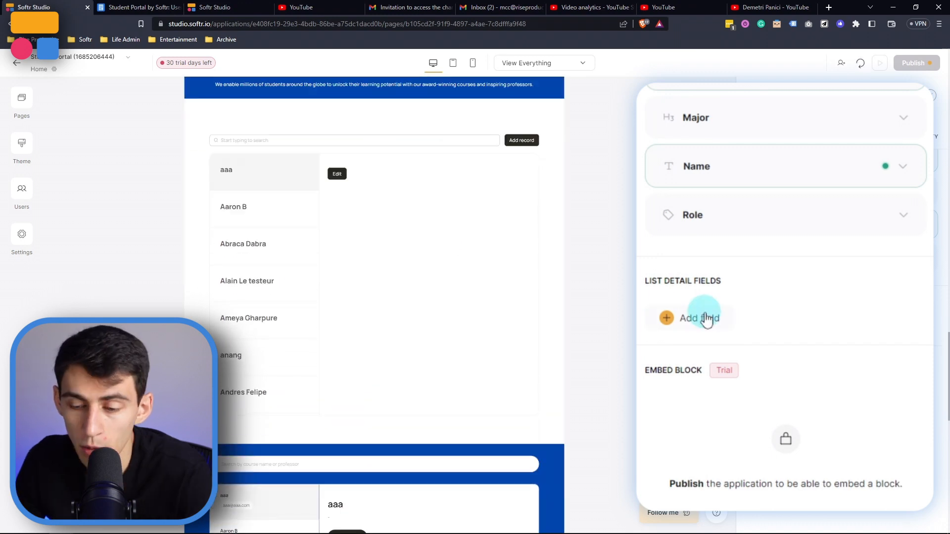
scroll(731, 396, "down", 1)
scroll(730, 395, "down", 1)
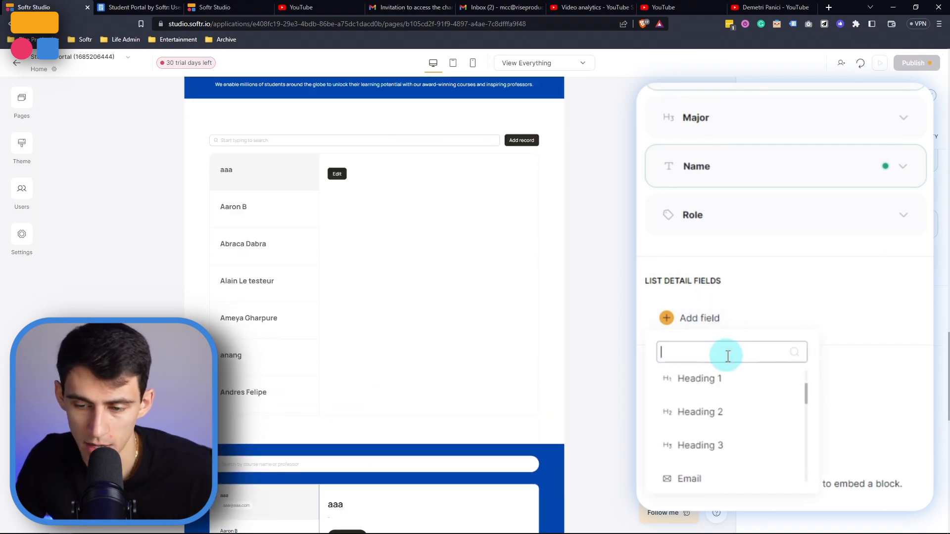
type("image")
left_click(690, 385)
left_click(747, 409)
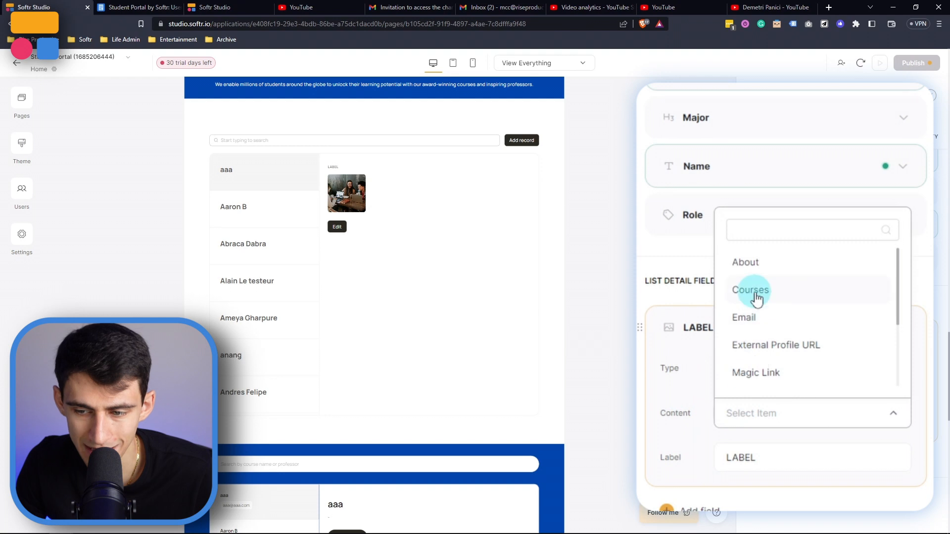
scroll(757, 350, "down", 3)
left_click(773, 346)
left_click_drag(760, 457, 679, 450)
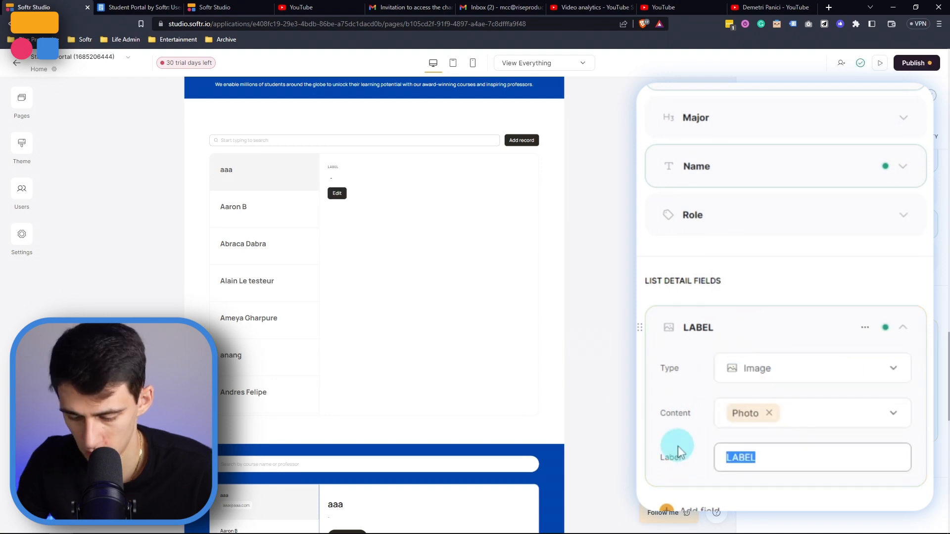
key("BackSpace")
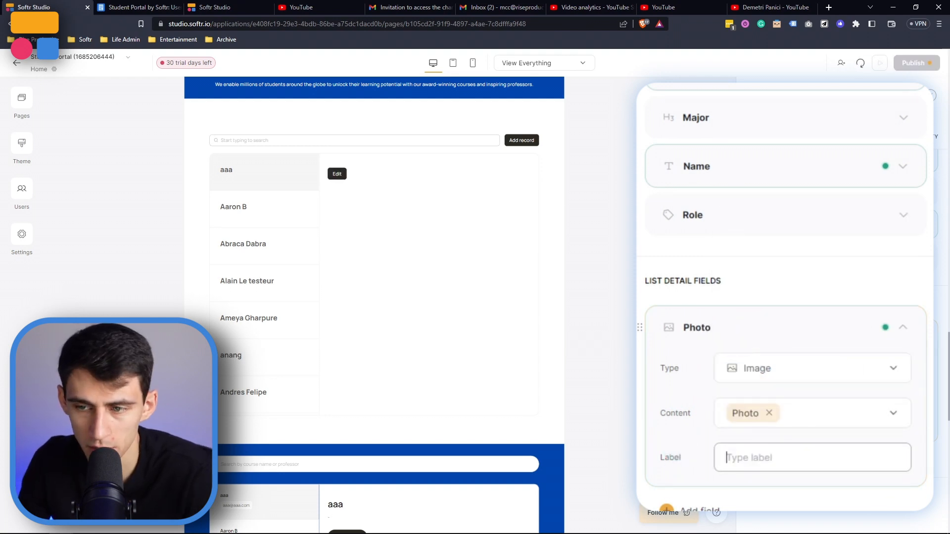
left_click(687, 389)
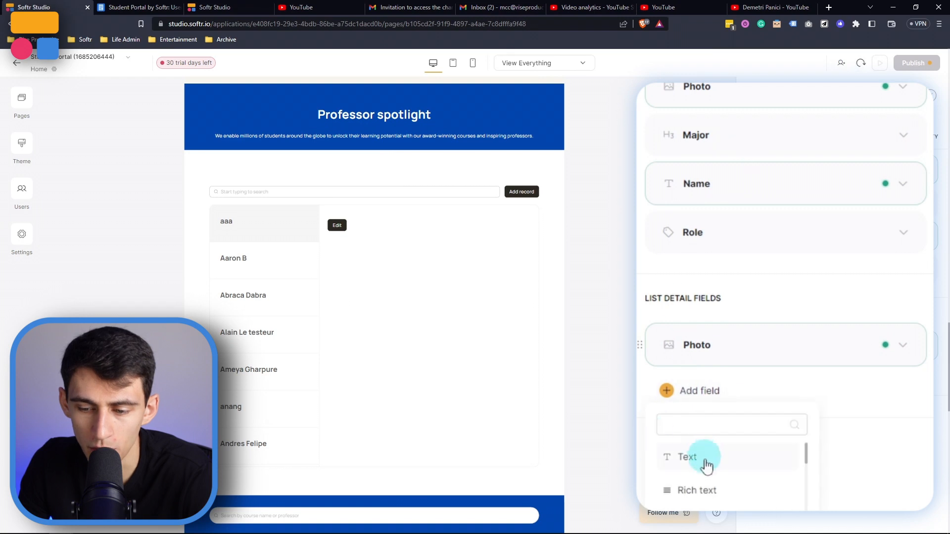
Step: Add an unlabeled Heading 2 field filled with each record's Name
left_click(707, 465)
left_click(753, 435)
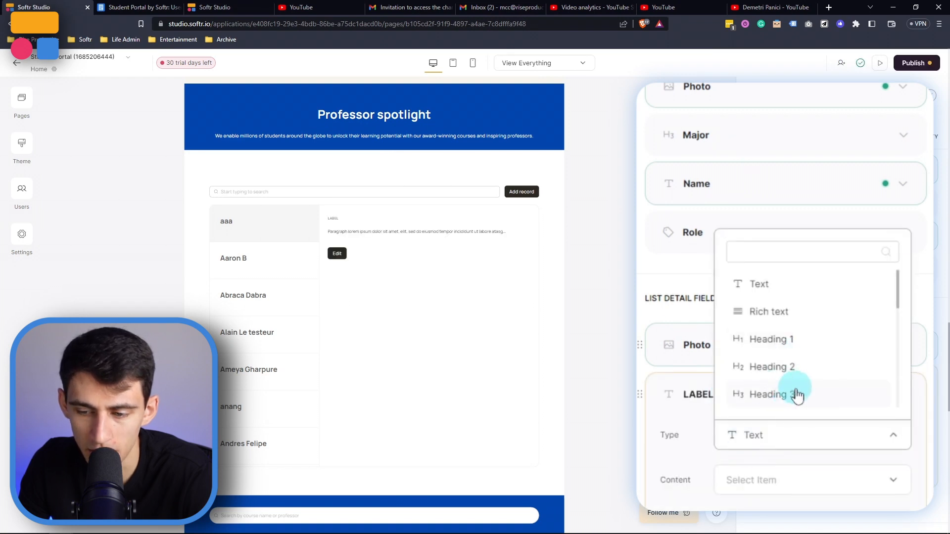
left_click(772, 395)
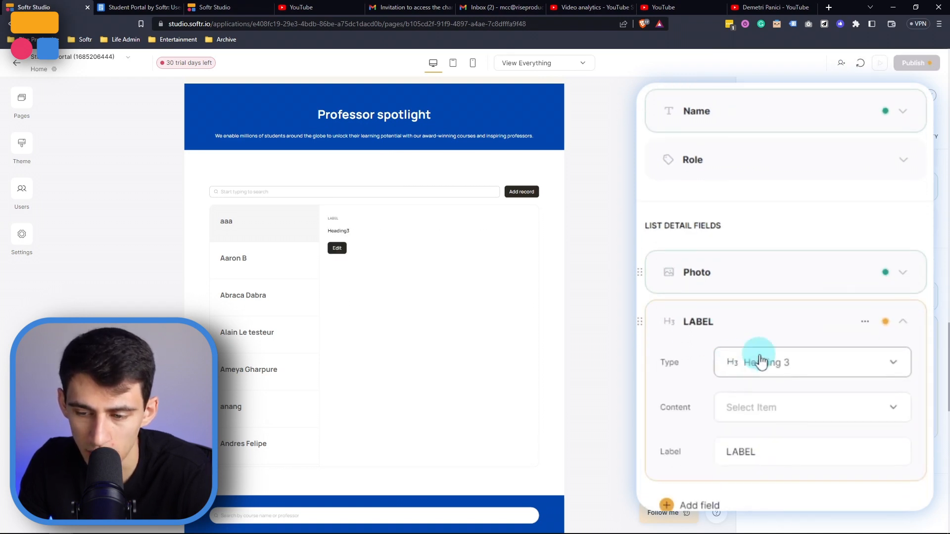
double_click(750, 451)
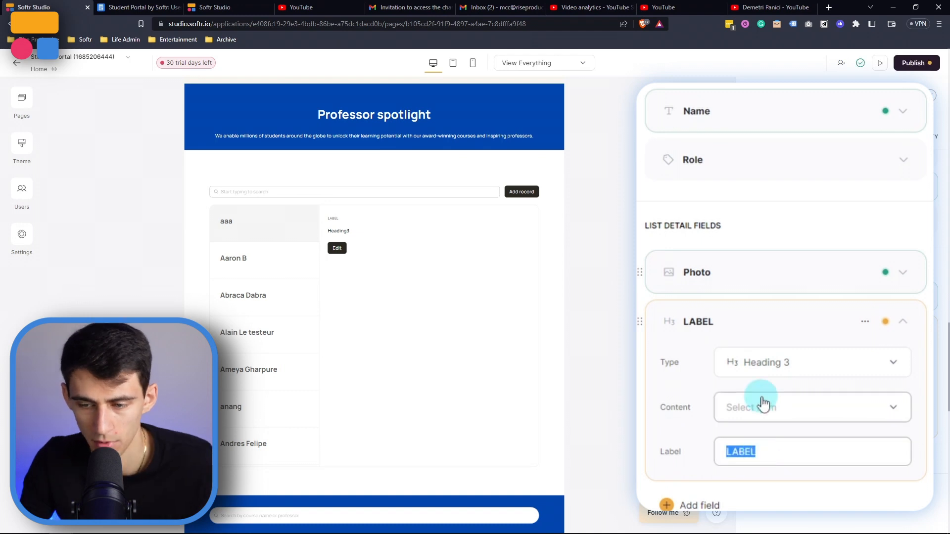
key("BackSpace")
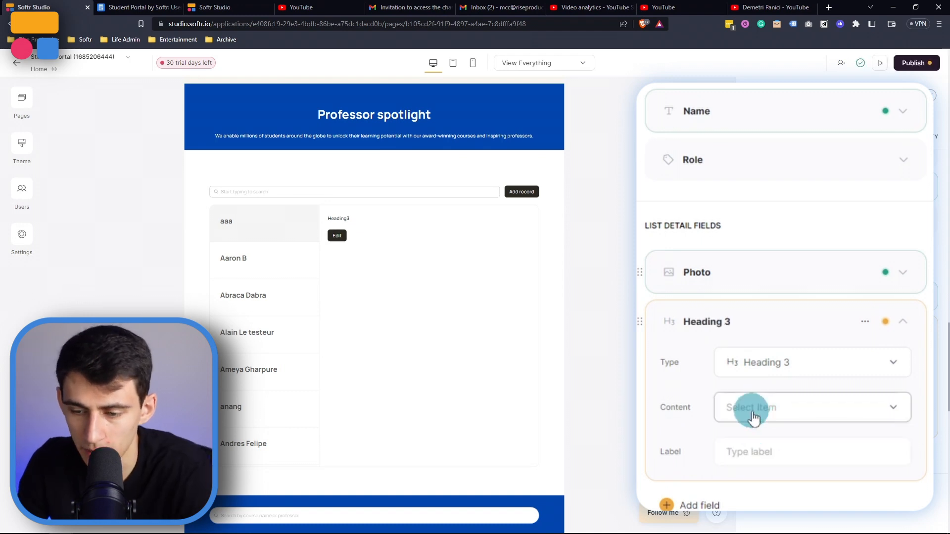
left_click(754, 410)
scroll(756, 298, "down", 2)
scroll(753, 305, "down", 1)
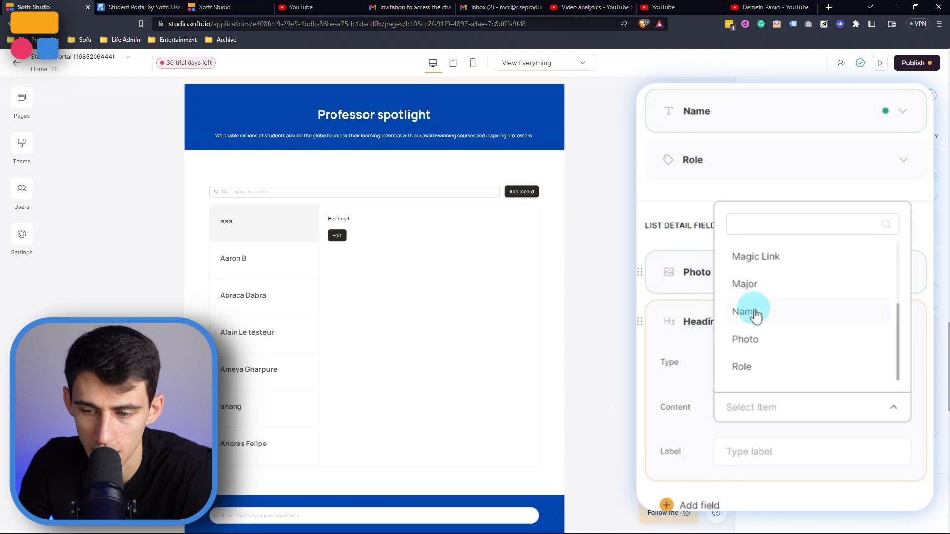
left_click(753, 312)
scroll(706, 394, "down", 1)
left_click(806, 286)
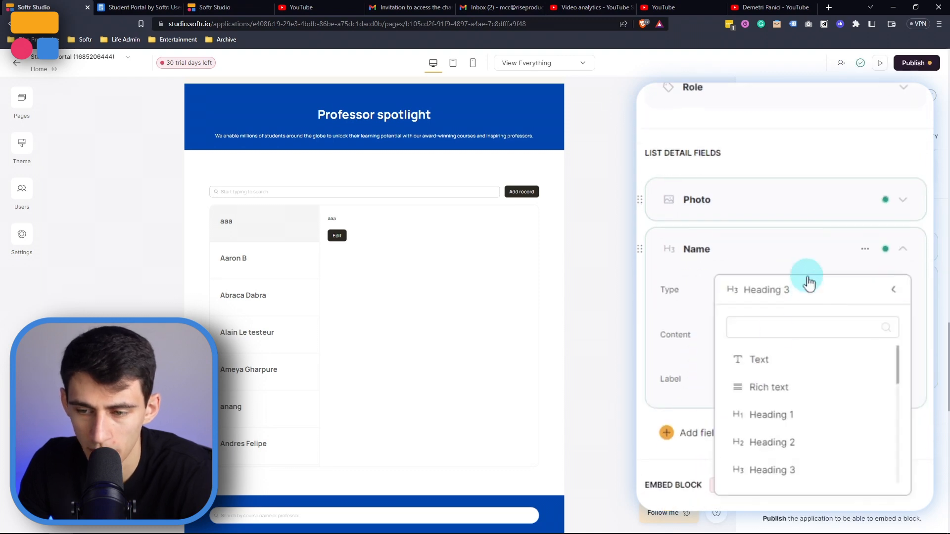
left_click(761, 444)
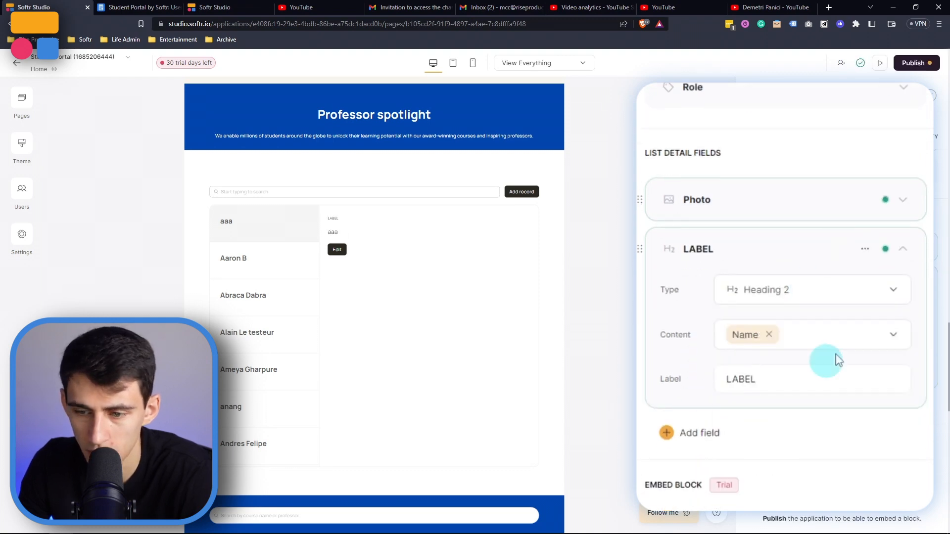
Step: Style the Name heading with bold font weight
left_click(865, 249)
left_click(854, 286)
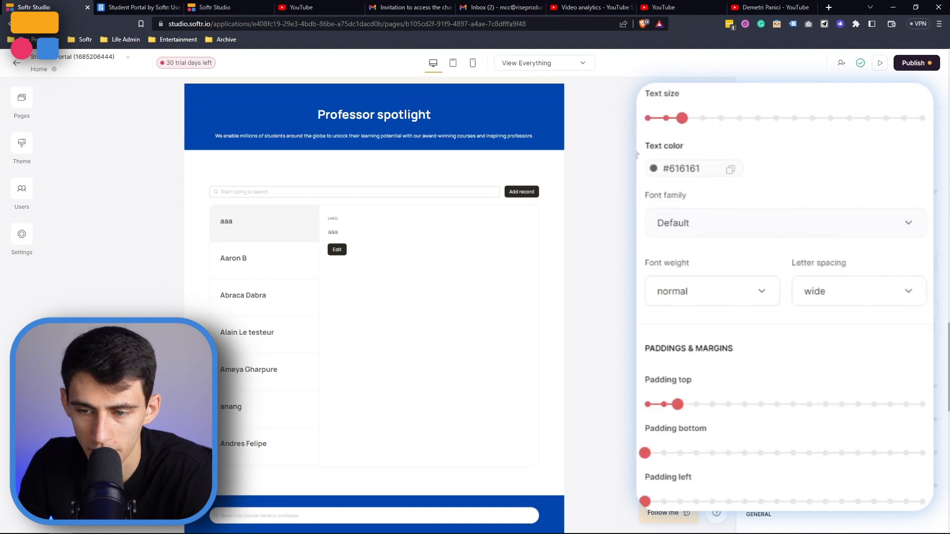
left_click(694, 297)
scroll(683, 391, "down", 3)
left_click(681, 420)
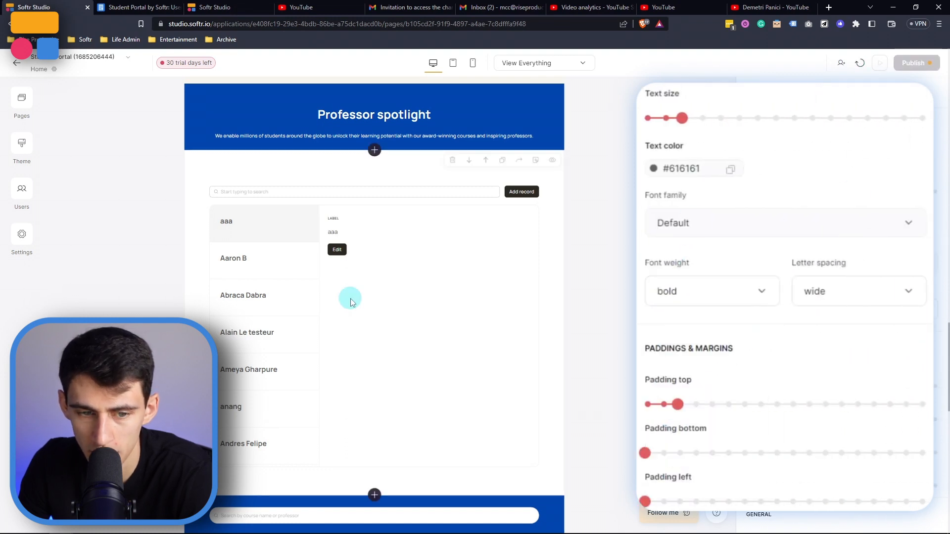
left_click(461, 257)
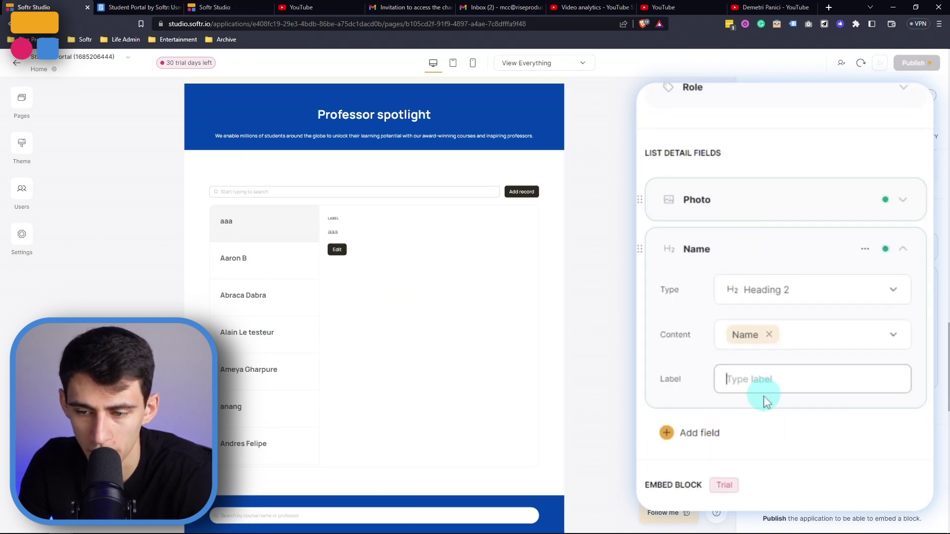
left_click(712, 441)
left_click(751, 345)
Step: Add an unlabeled Text field showing the About column
left_click(716, 385)
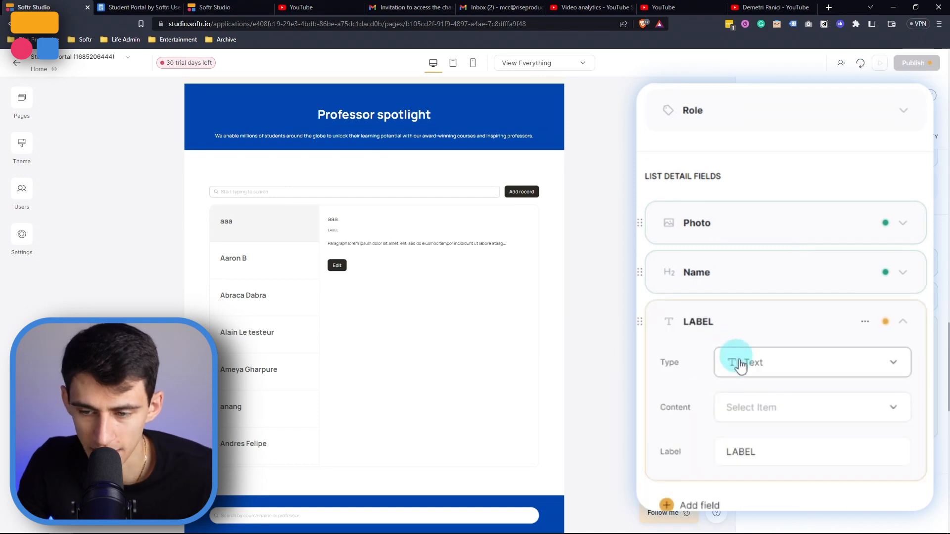
left_click(746, 407)
left_click(746, 256)
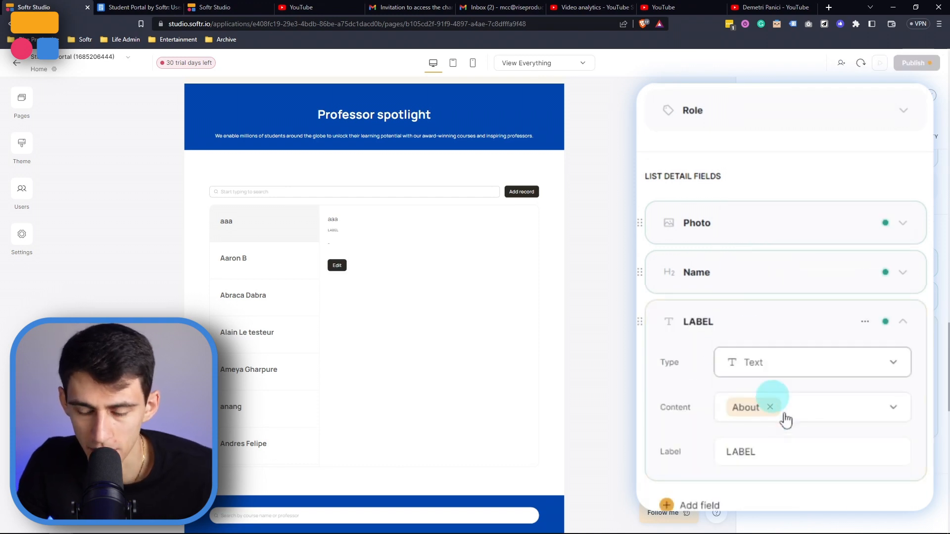
double_click(763, 449)
key("BackSpace")
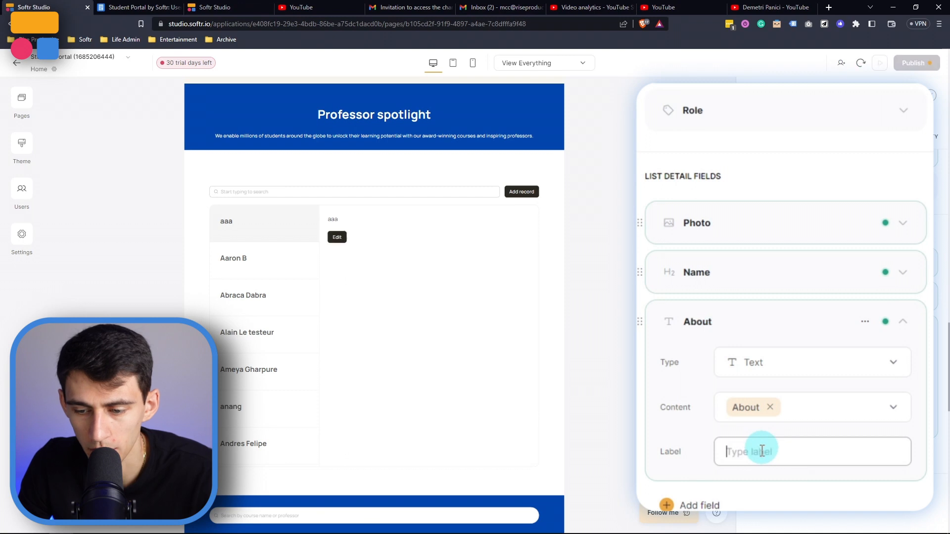
scroll(687, 469, "down", 1)
Step: Add an unlabeled Tag field showing each record's Courses
left_click(679, 432)
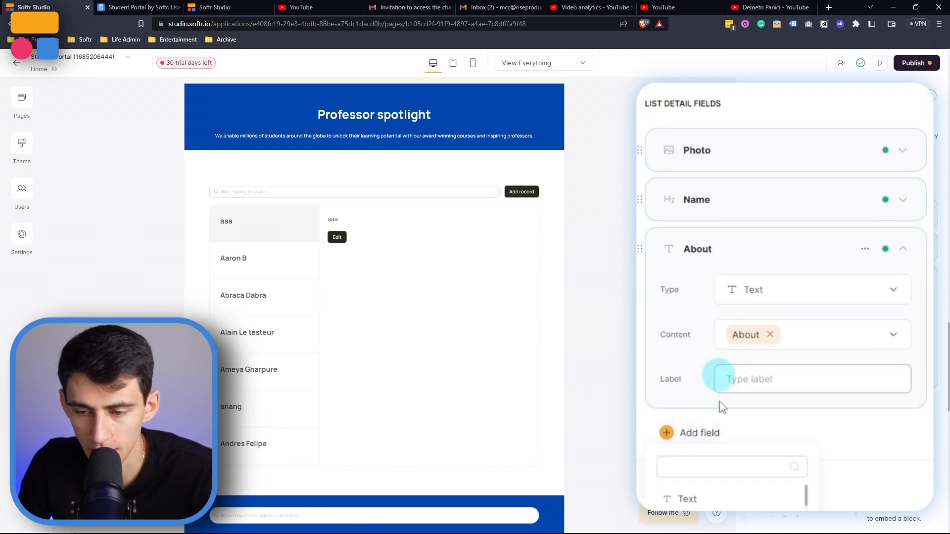
left_click(693, 346)
type("t")
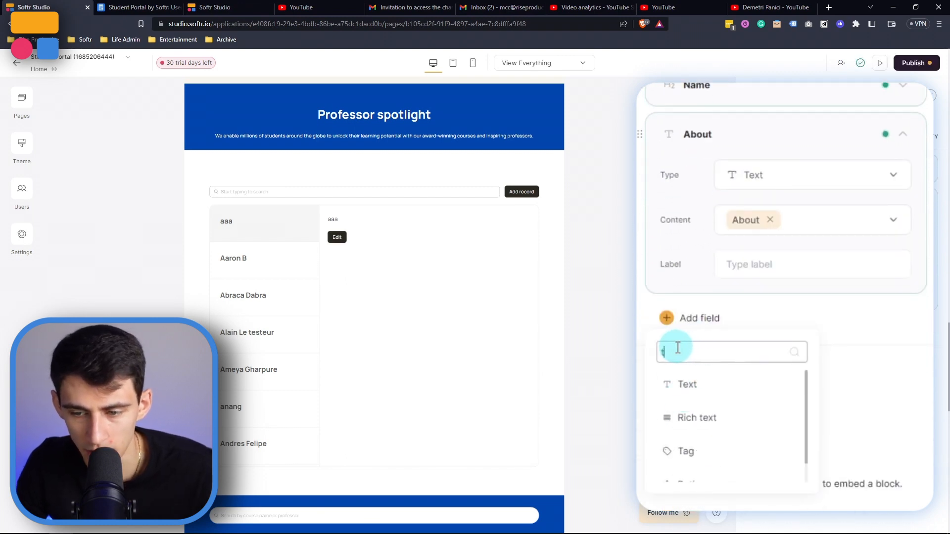
type("ag")
left_click(679, 394)
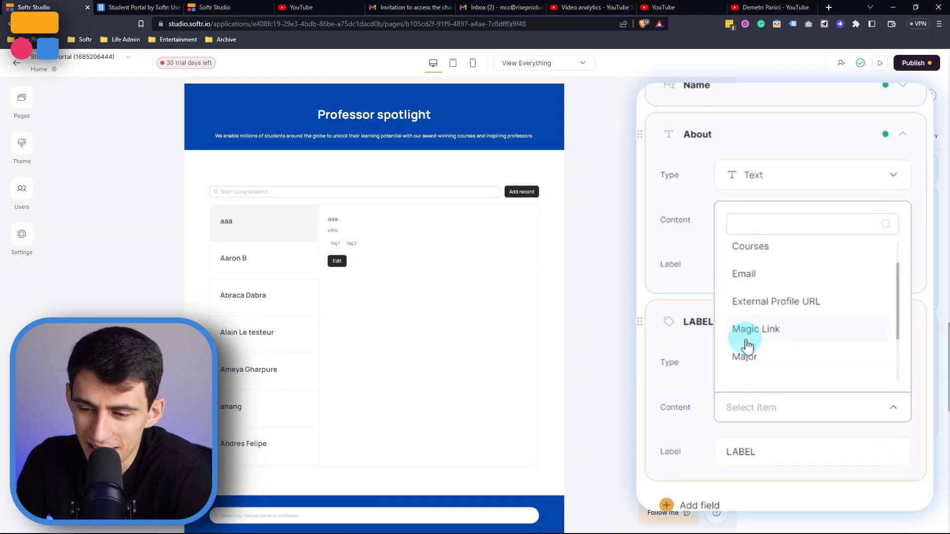
scroll(747, 344, "up", 1)
left_click(749, 287)
left_click(776, 439)
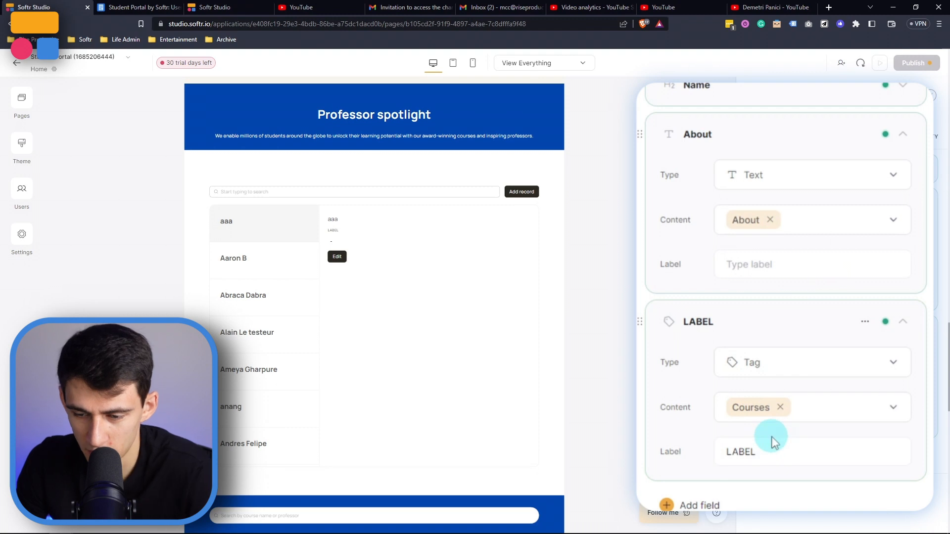
left_click(757, 450)
key("BackSpace")
key("BackSpace")
key("BackSpace")
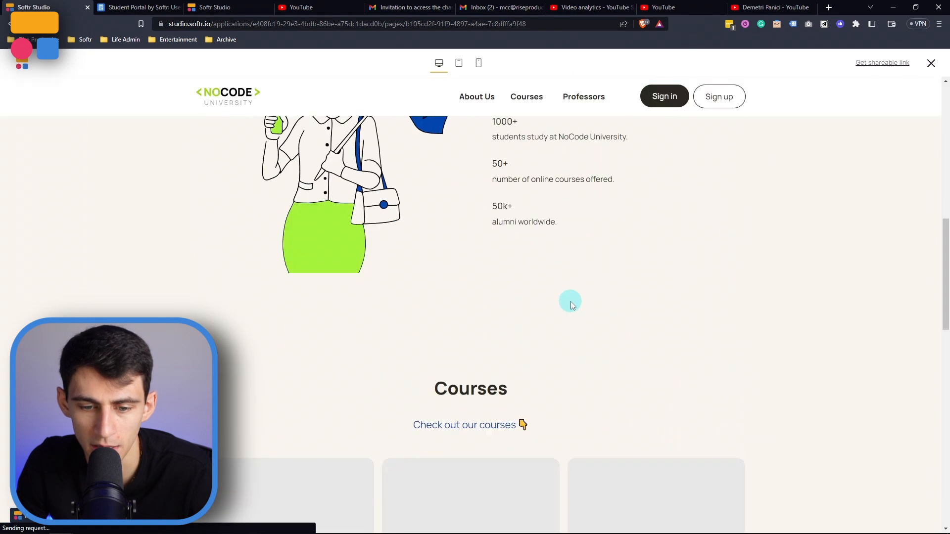
scroll(570, 301, "down", 5)
scroll(540, 324, "down", 5)
scroll(467, 322, "down", 2)
scroll(371, 322, "down", 2)
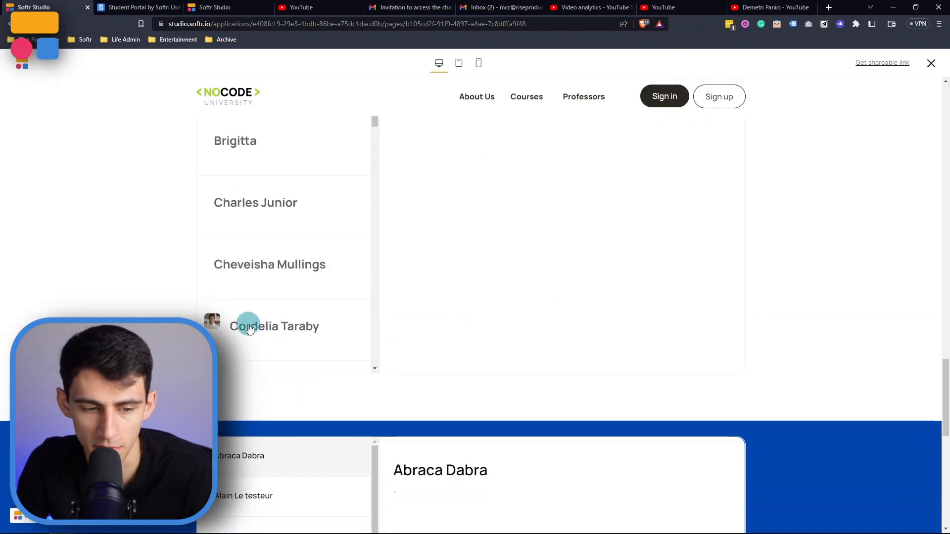
left_click(246, 323)
scroll(450, 382, "up", 2)
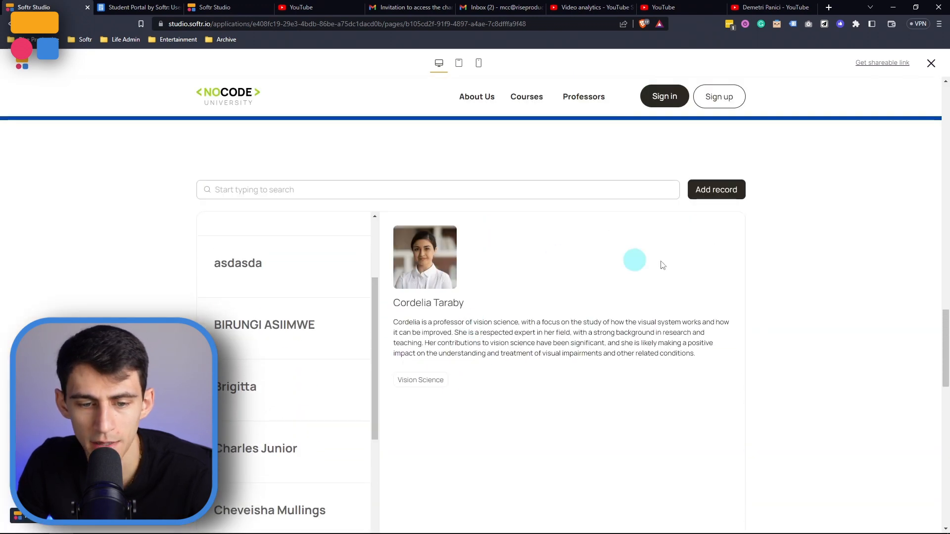
scroll(781, 269, "down", 1)
scroll(769, 282, "down", 3)
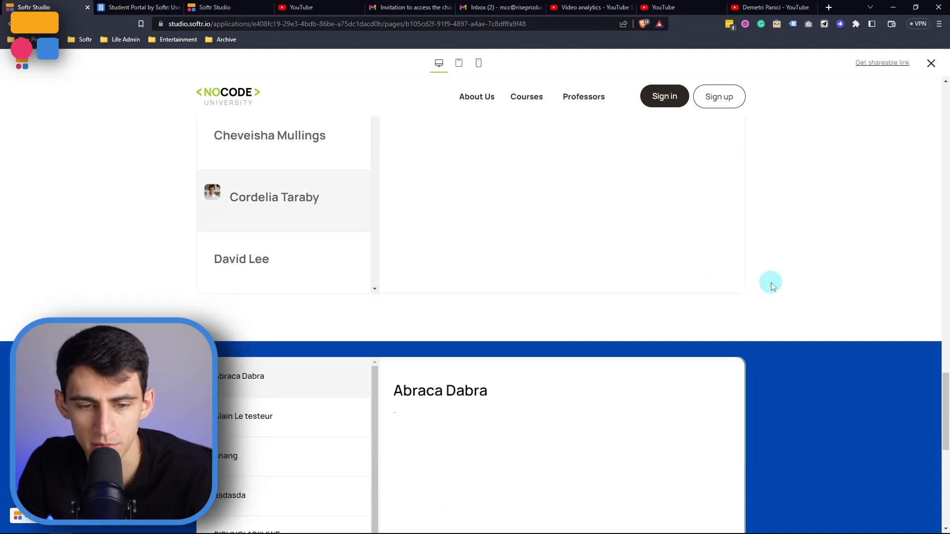
left_click(218, 255)
scroll(500, 283, "up", 3)
scroll(501, 283, "up", 1)
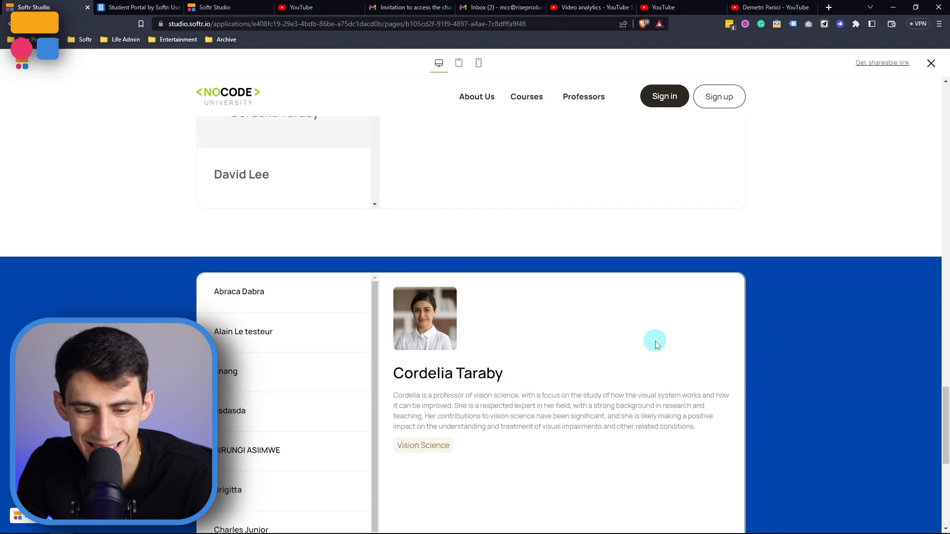
scroll(650, 340, "up", 3)
scroll(539, 282, "up", 2)
scroll(478, 282, "down", 2)
scroll(478, 282, "down", 3)
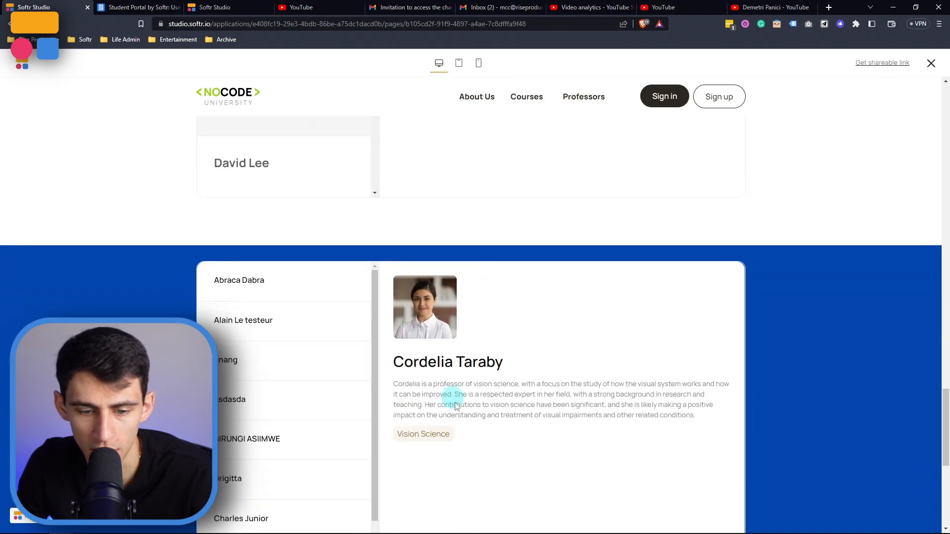
scroll(469, 384, "up", 4)
scroll(466, 384, "up", 2)
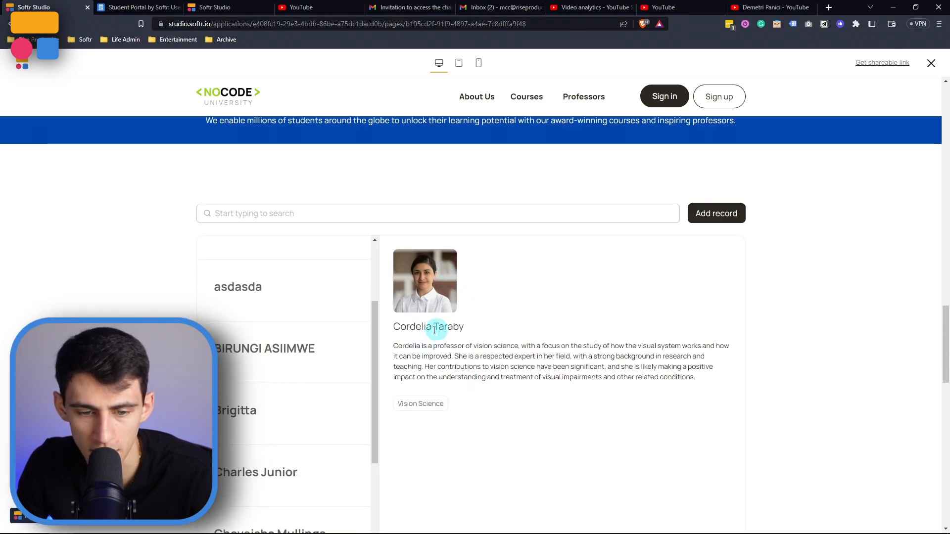
scroll(434, 331, "down", 3)
scroll(480, 414, "up", 1)
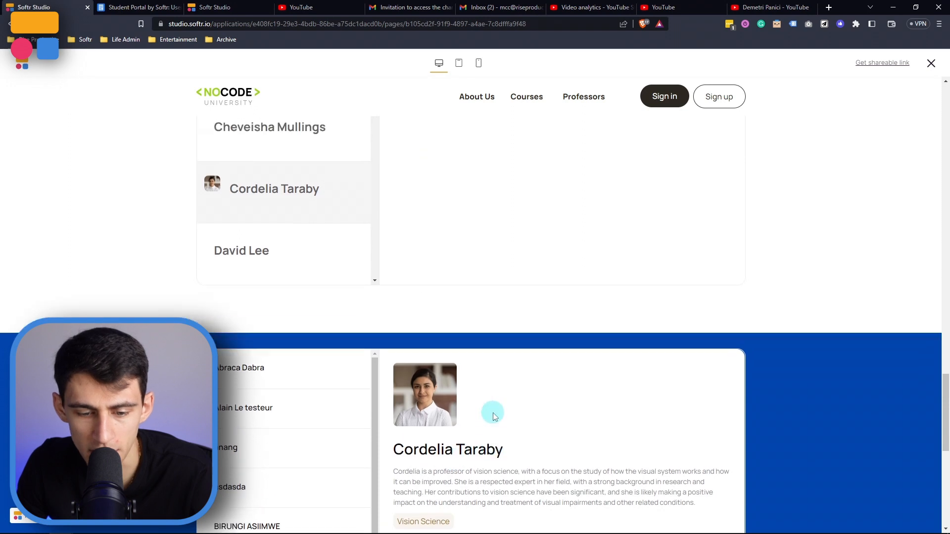
scroll(492, 414, "down", 2)
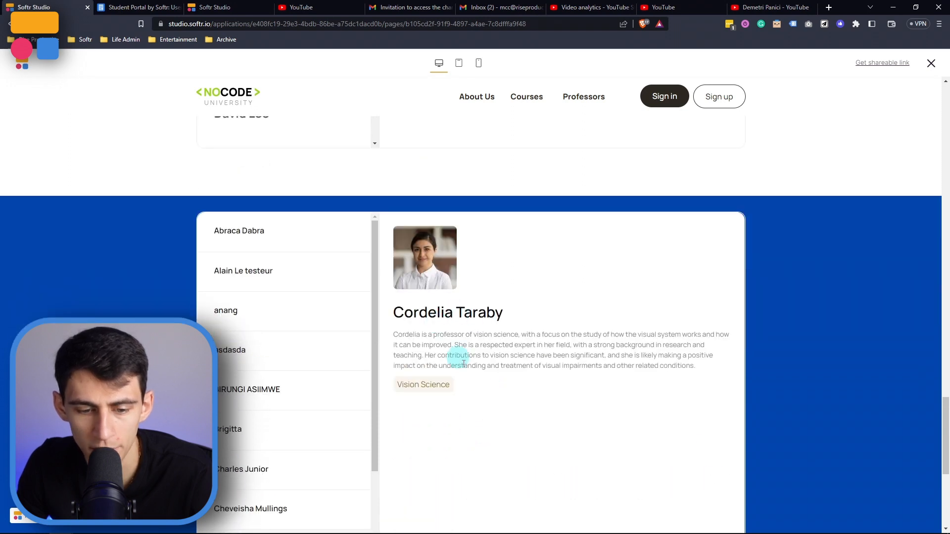
scroll(462, 363, "up", 2)
scroll(456, 381, "up", 3)
scroll(428, 369, "up", 2)
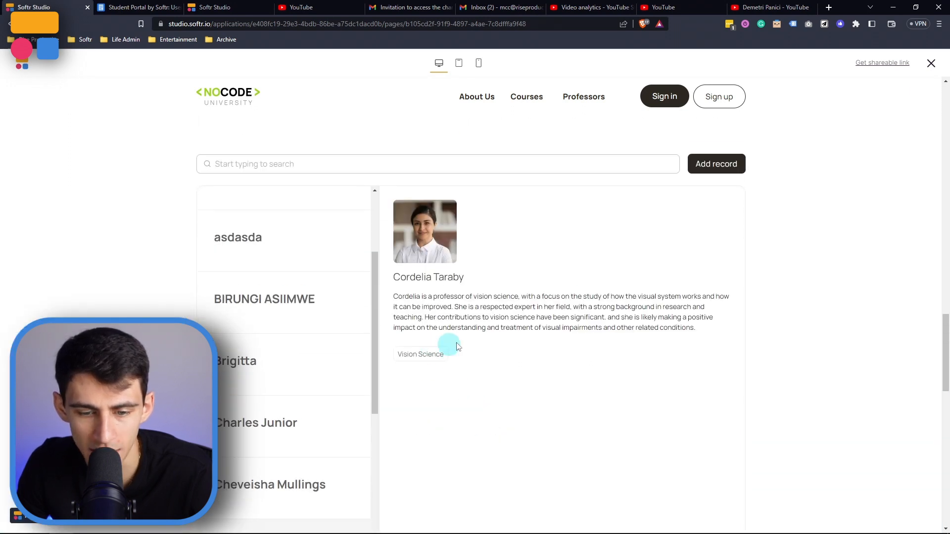
left_click(930, 66)
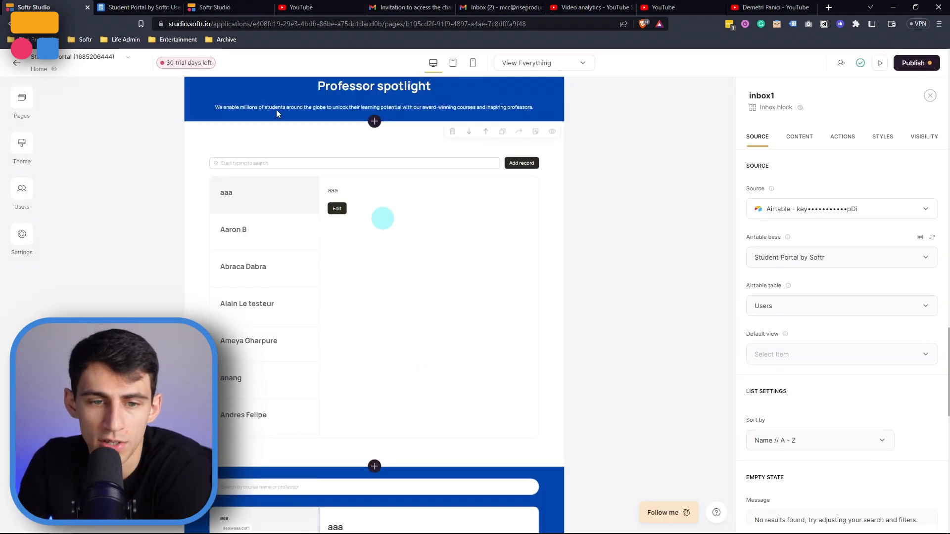
scroll(604, 274, "up", 1)
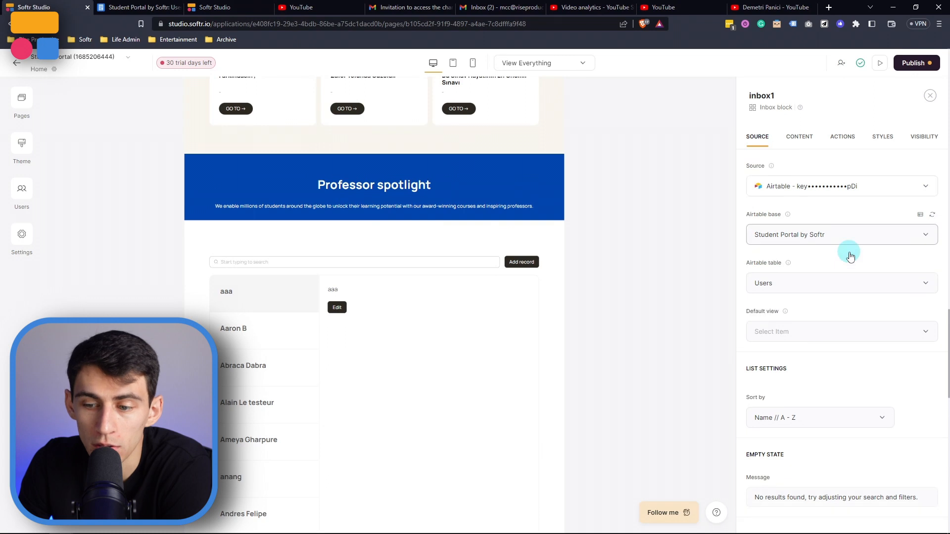
scroll(848, 238, "down", 5)
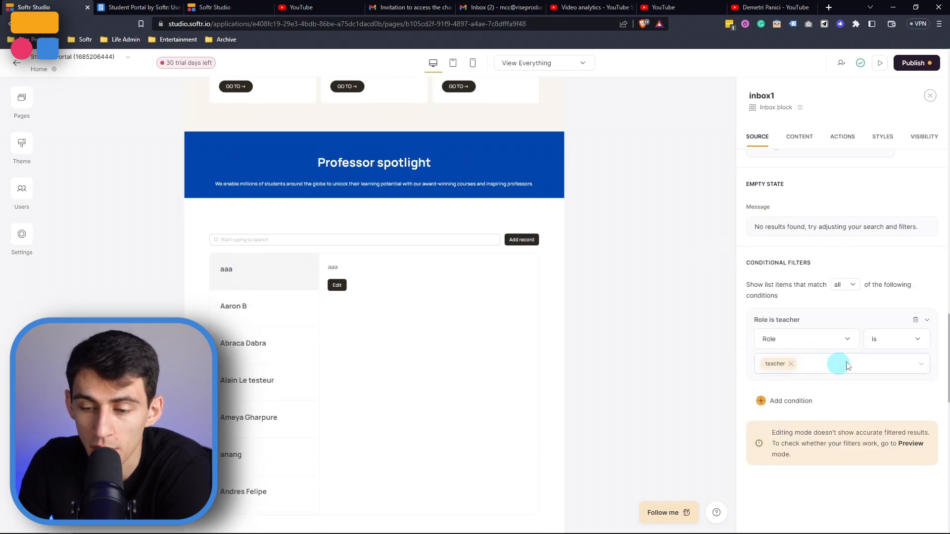
scroll(838, 327, "up", 1)
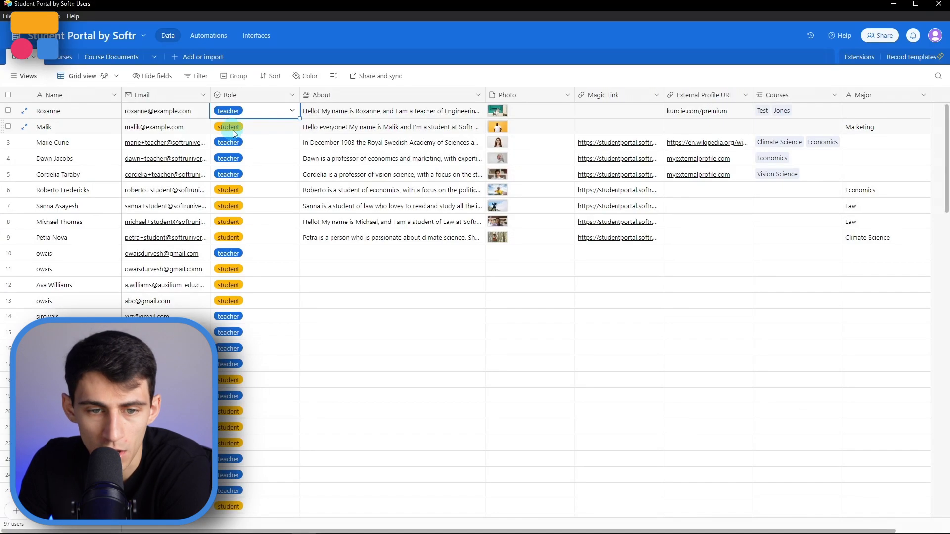
left_click(234, 112)
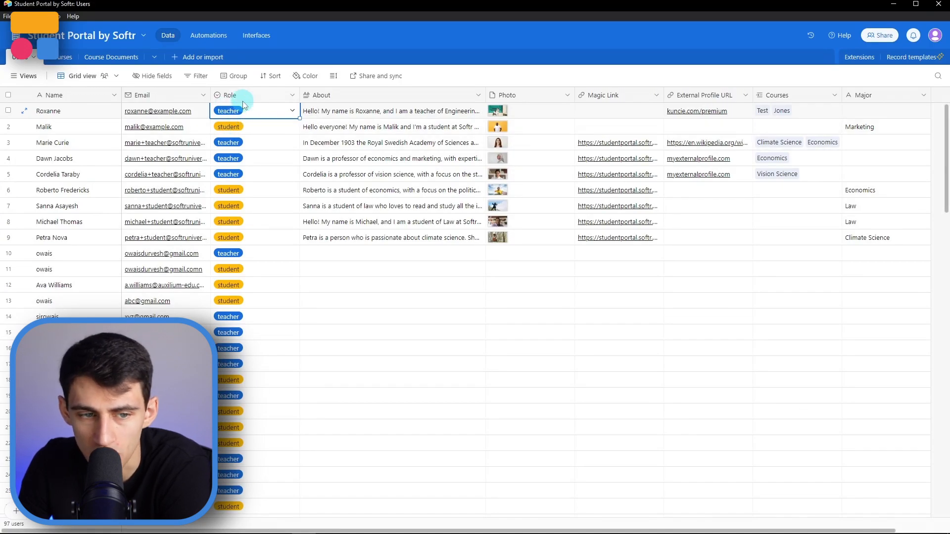